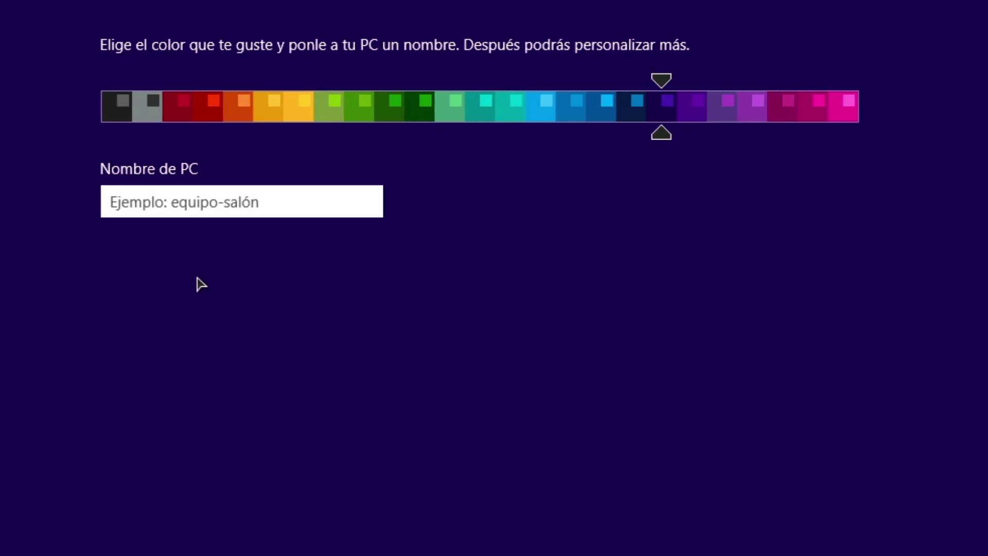
Step: Name the PC dtech and continue to the account setup page
type("dtech")
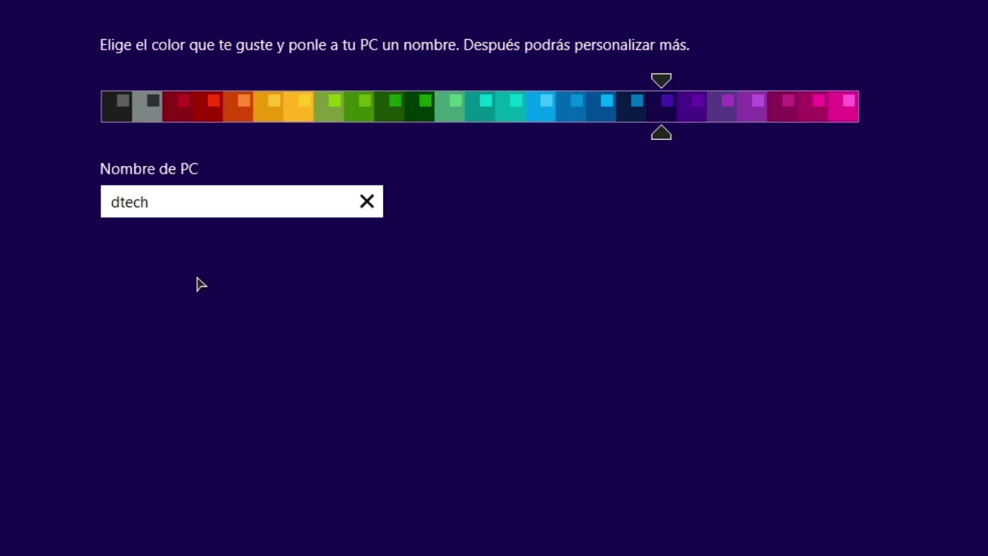
left_click(900, 553)
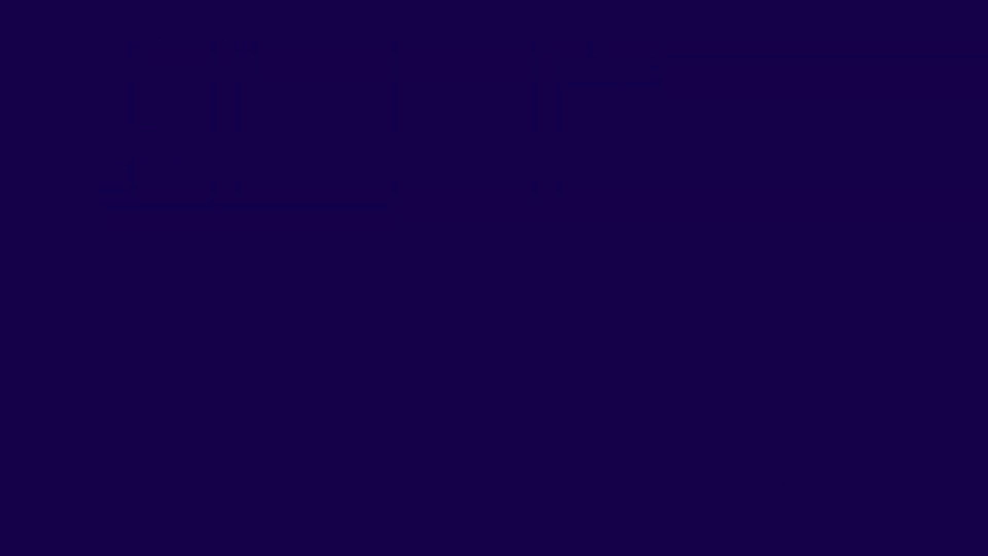
key("Return")
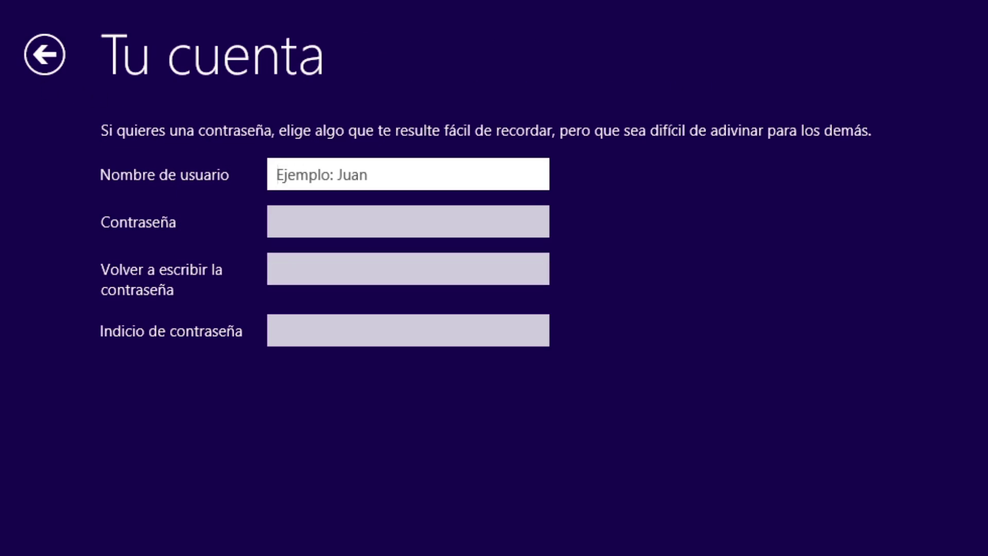
Step: Create the local user account dtech usb without a password and allow device discovery on the network
type("s")
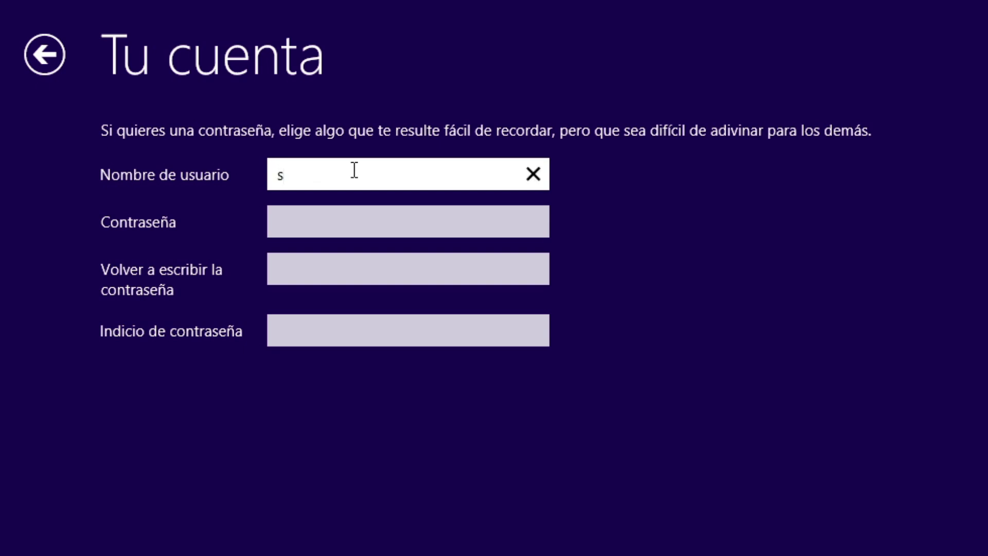
key("BackSpace")
type("dtech usb")
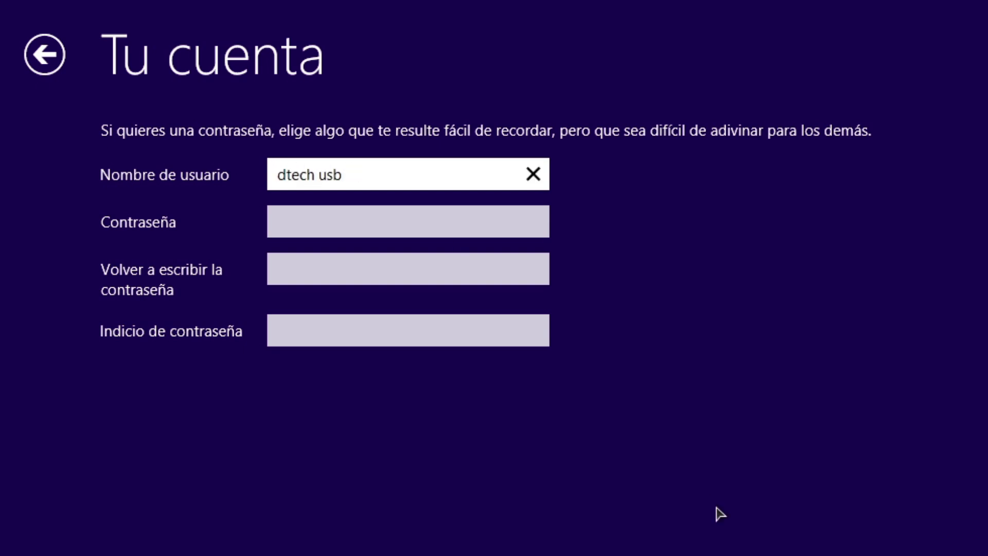
key("Return")
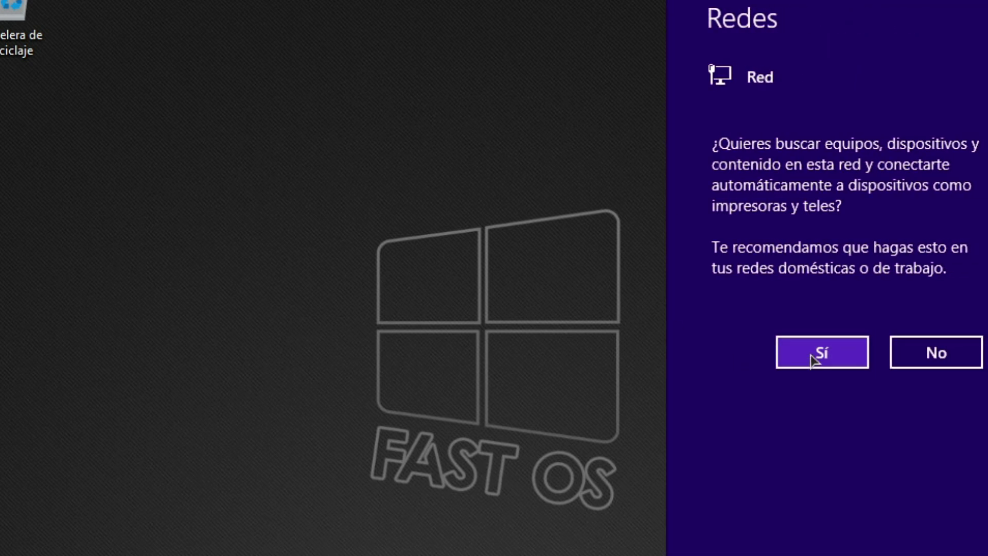
left_click(816, 354)
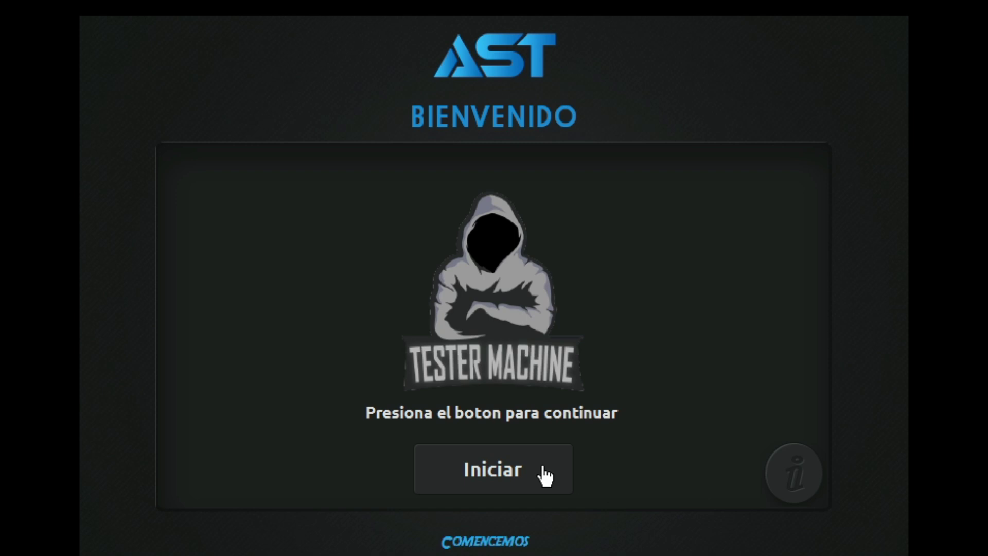
Step: Start the AST configuration and choose NVME - M.2 as the disk in use
left_click(489, 466)
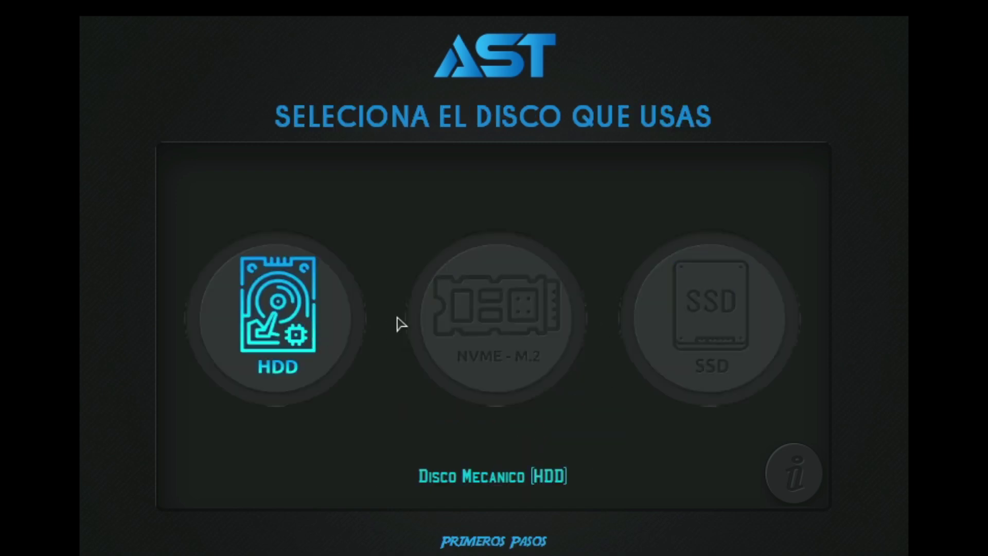
left_click(521, 339)
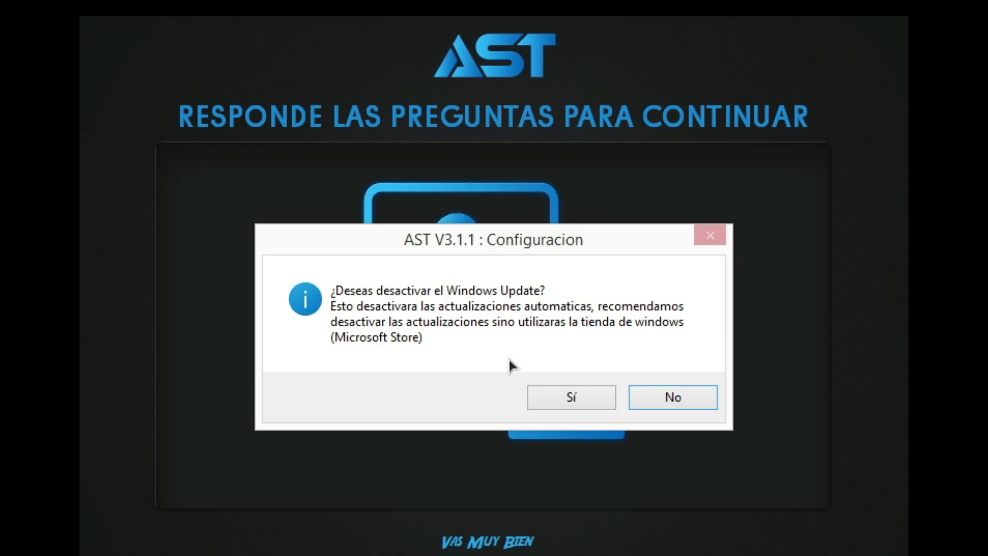
Step: Agree to disable Windows Update, enable Bluetooth, add context-menu extras, and optimize the CPU and video card; decline the keyboard quick functions
left_click(574, 395)
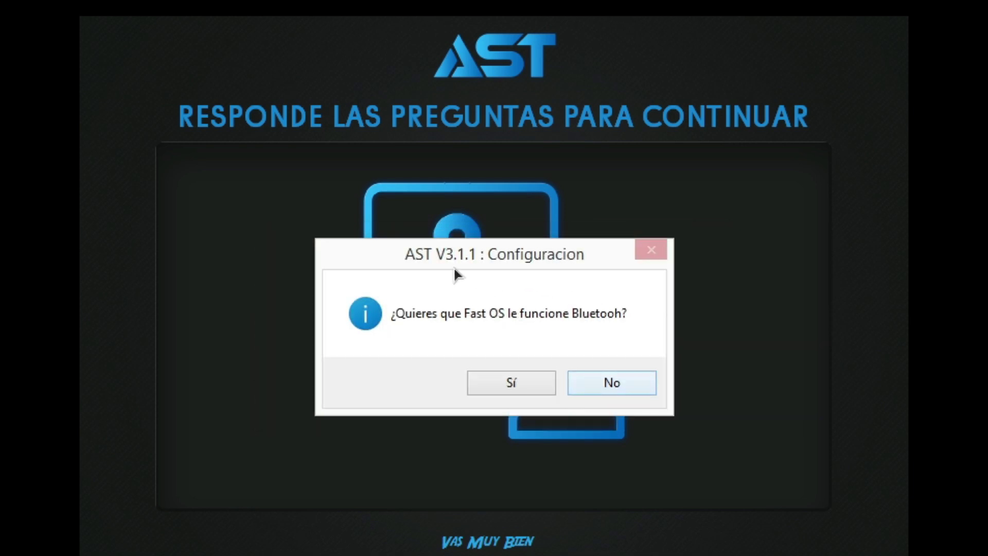
left_click(497, 382)
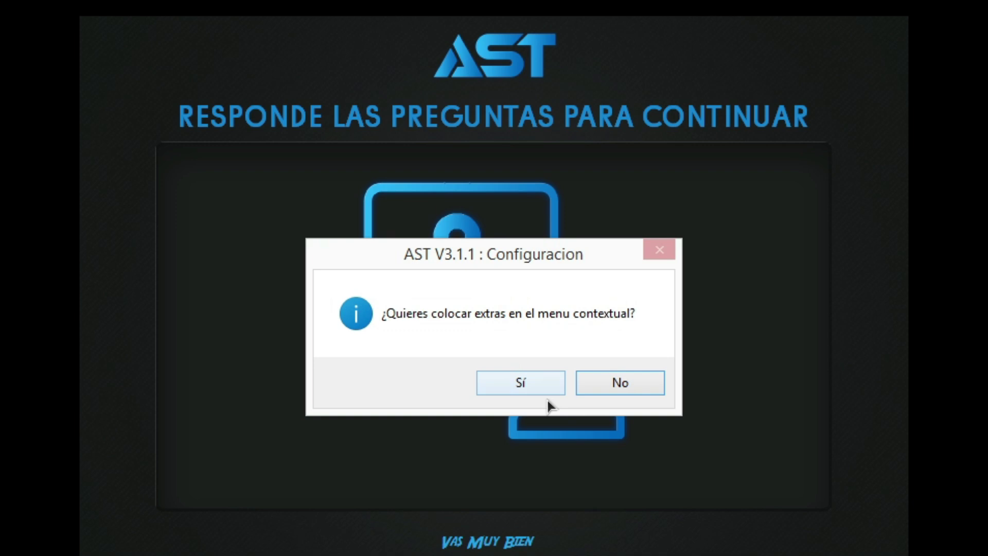
left_click(518, 384)
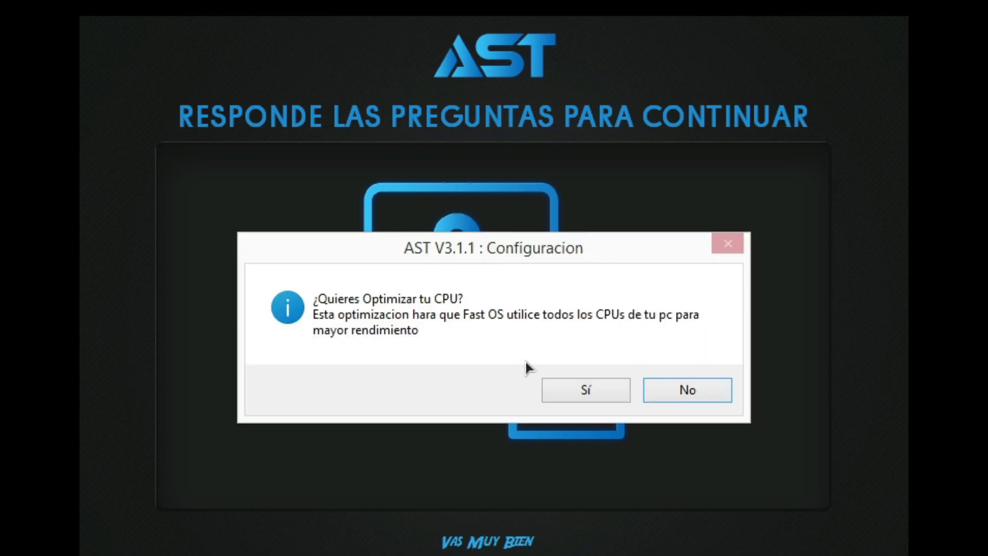
left_click(591, 387)
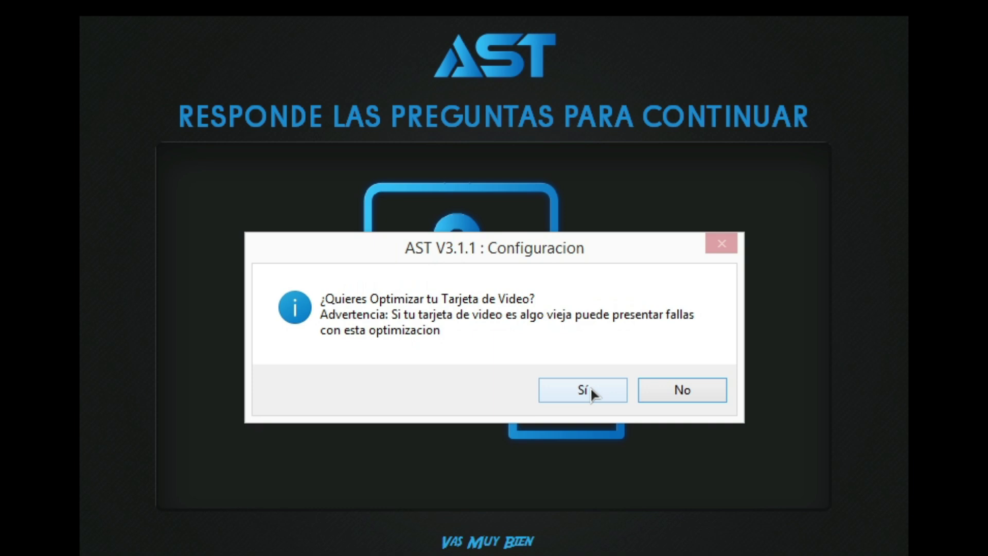
left_click(566, 388)
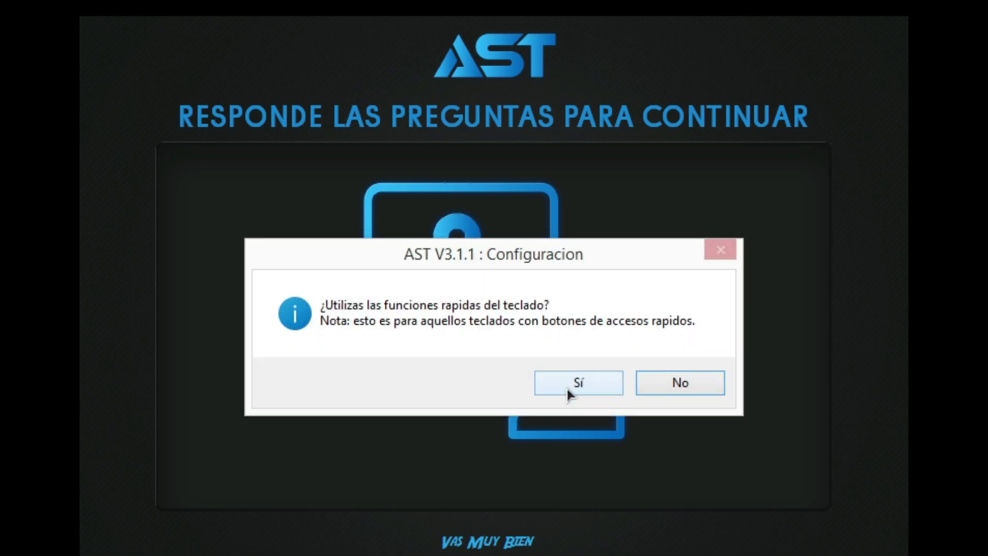
left_click(685, 386)
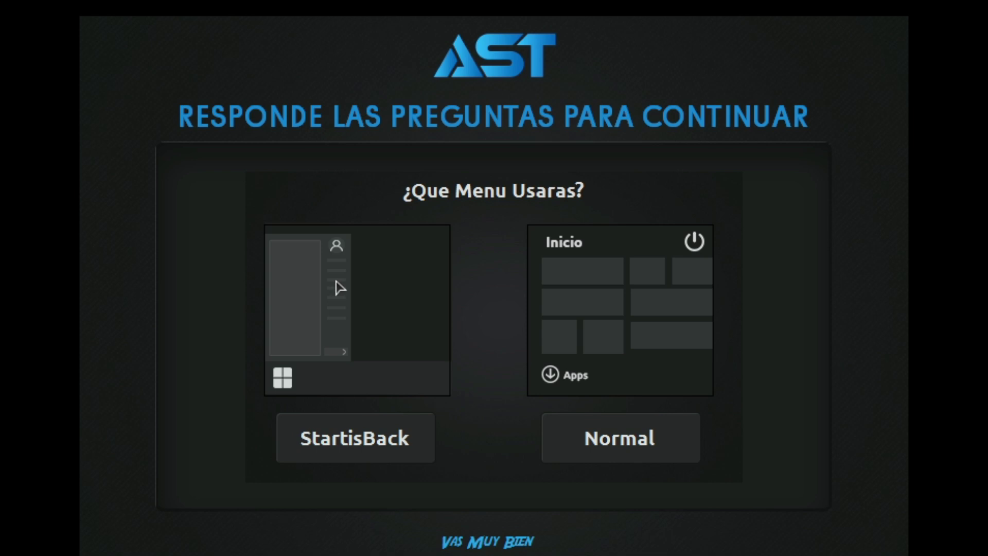
Step: Choose StartisBack with the Windows 10X menu style and install the Avanzado version of FastMenu
left_click(357, 443)
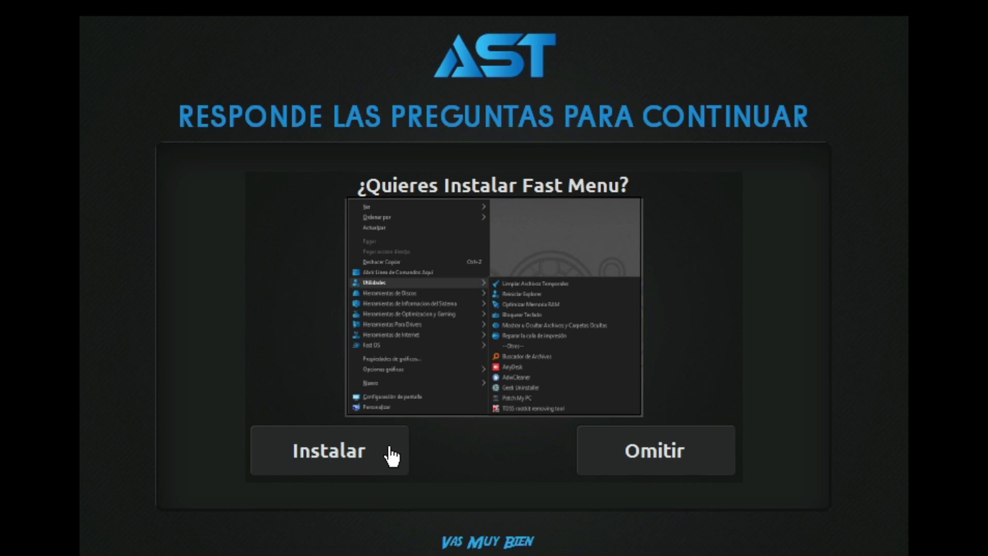
left_click(367, 455)
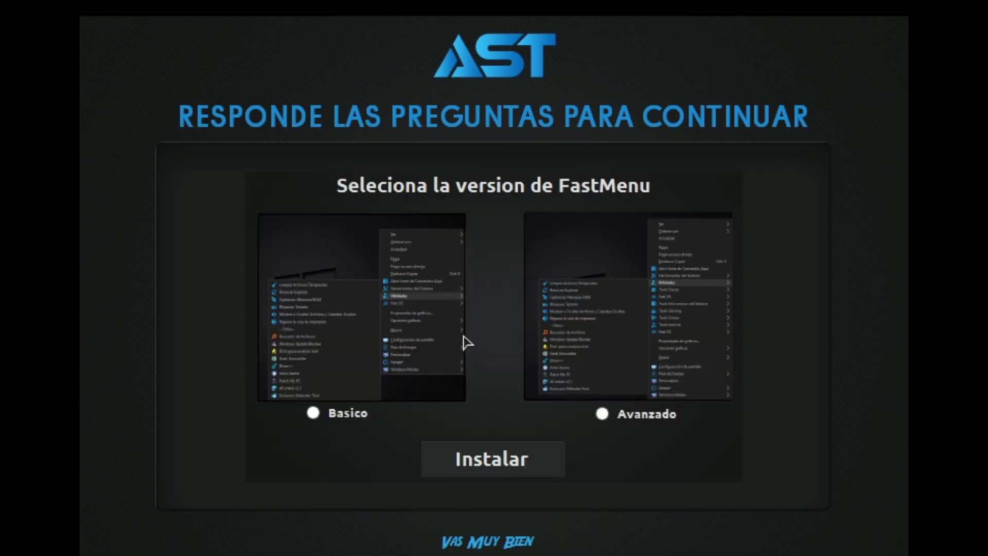
left_click(603, 414)
left_click(489, 466)
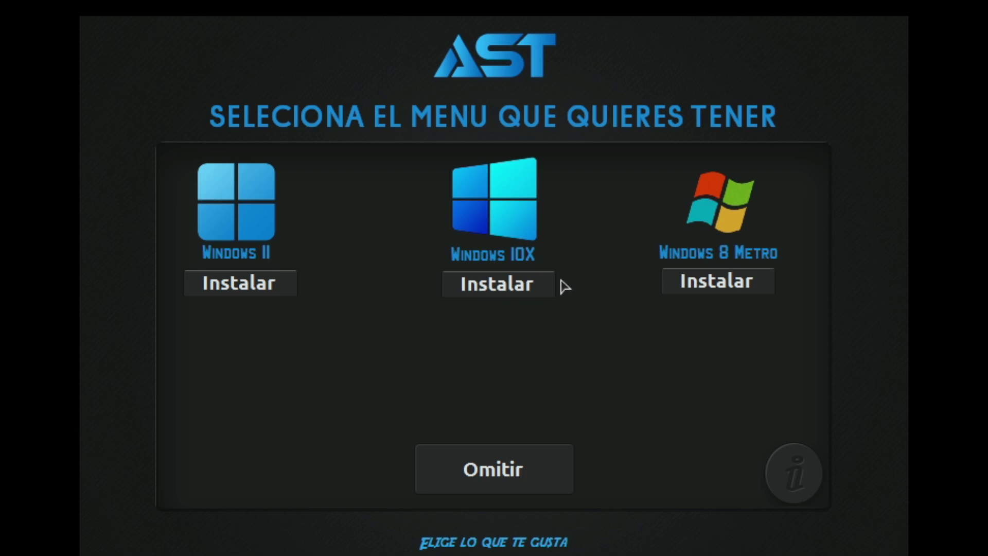
left_click(524, 289)
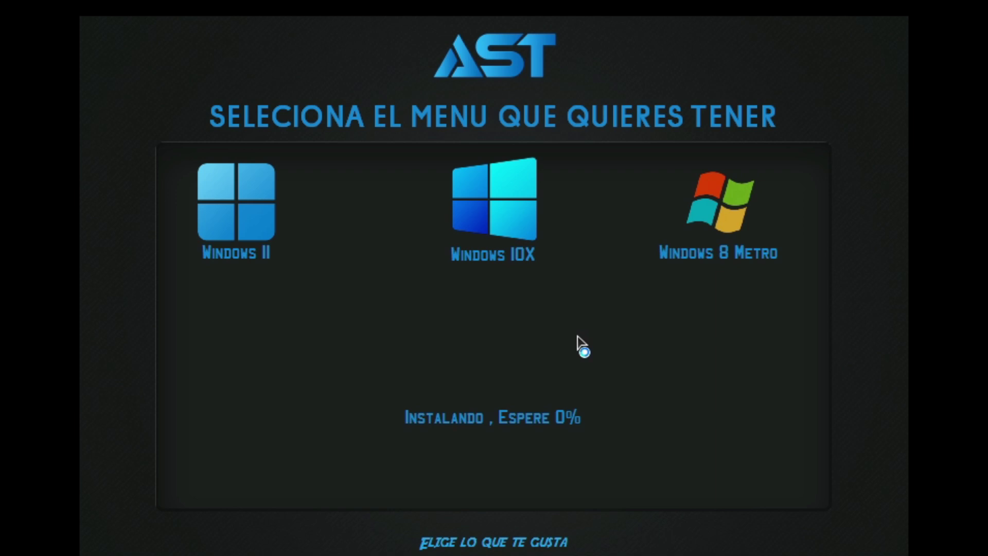
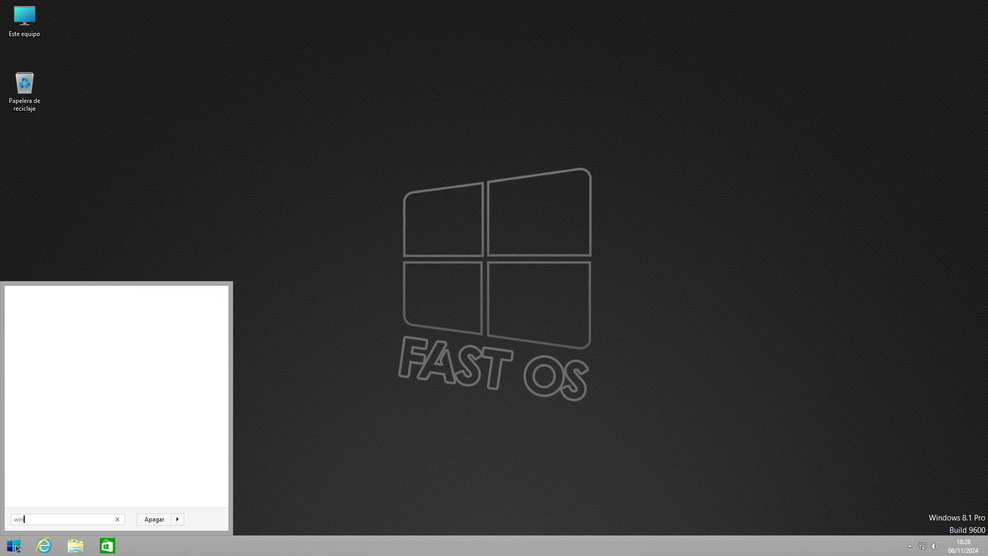
Step: Look up the Windows version and build in the About Windows dialog, and close it
key("Return")
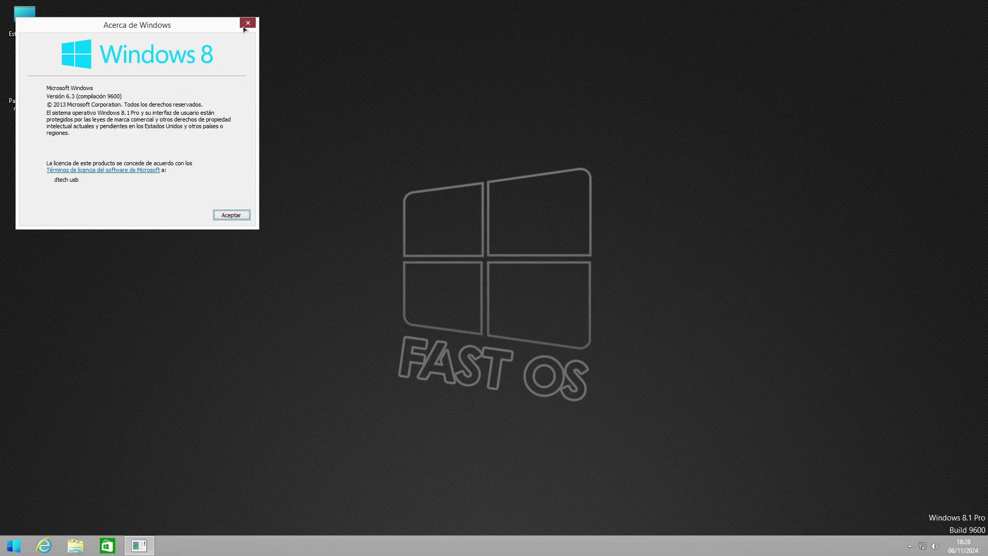
left_click(246, 25)
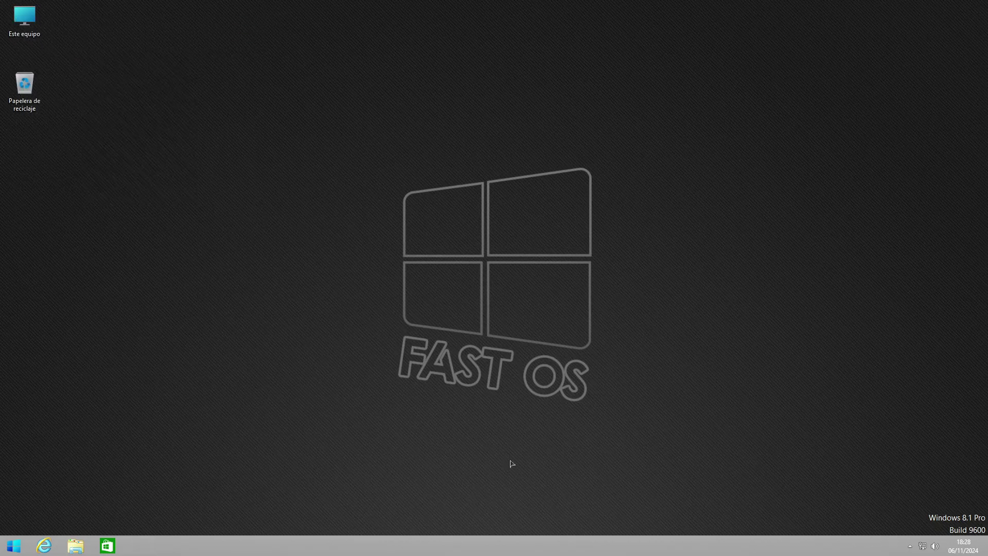
Step: Examine the running processes and the CPU and memory performance graphs in Task Manager
right_click(487, 548)
left_click(571, 517)
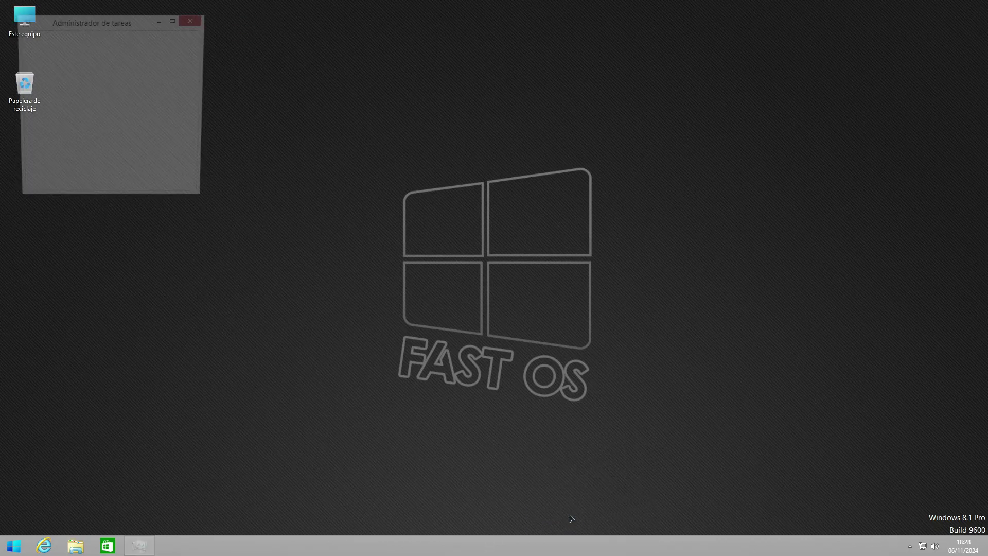
left_click(26, 189)
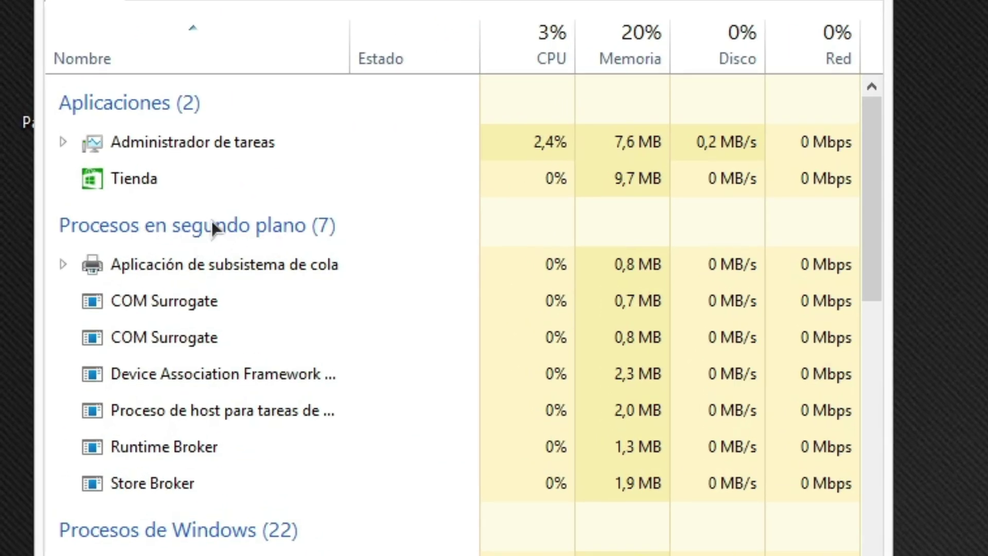
left_click(180, 3)
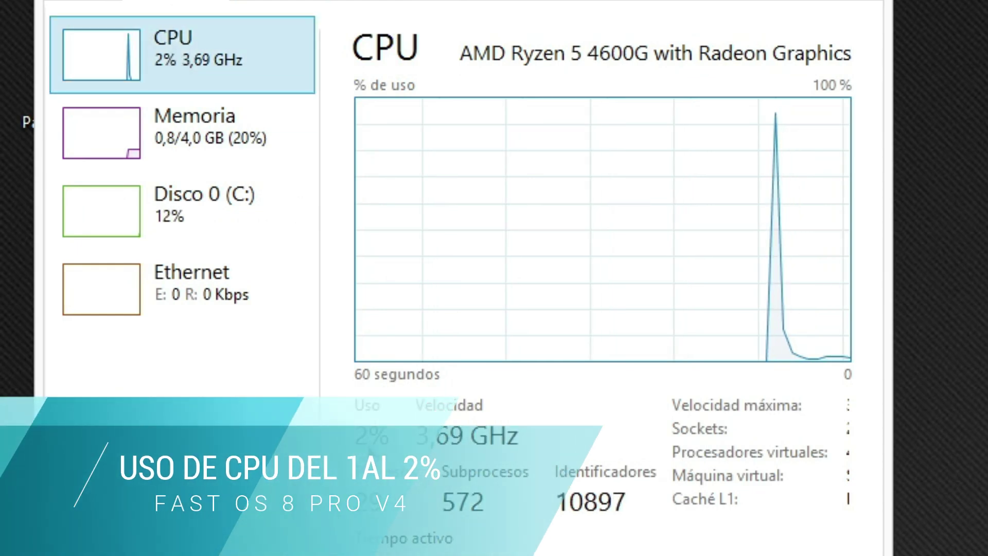
left_click(177, 157)
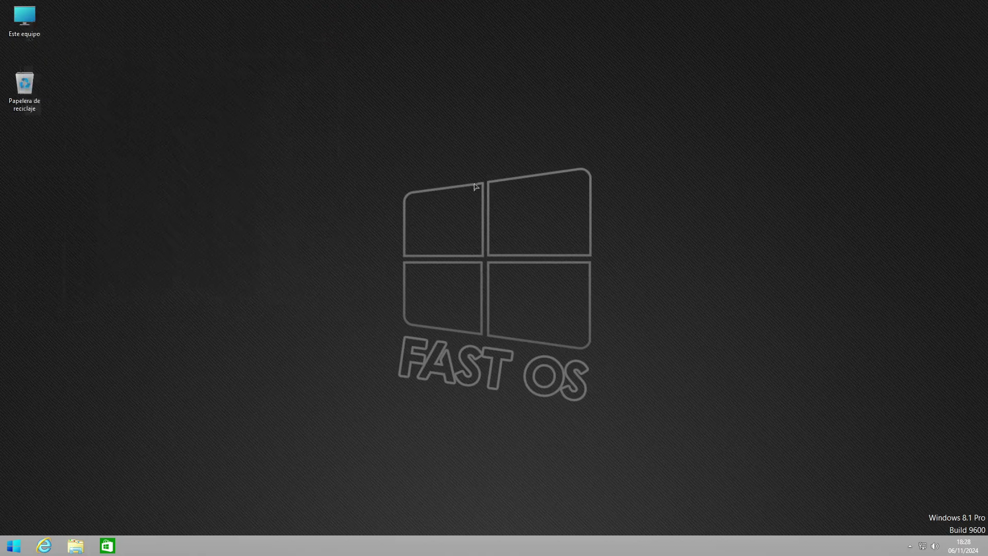
Step: Check the used and available space in the properties of Disco local (C:), and close the windows
double_click(39, 19)
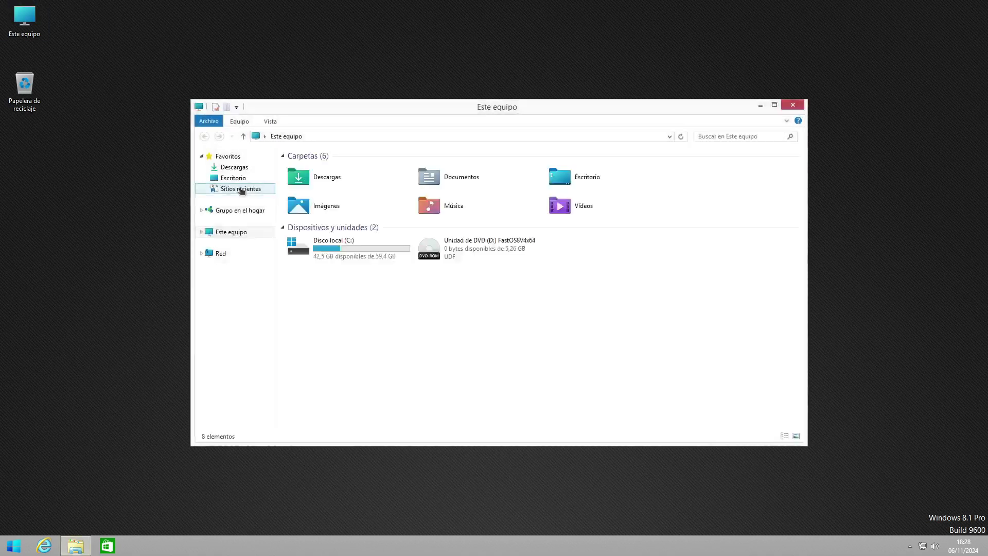
right_click(362, 253)
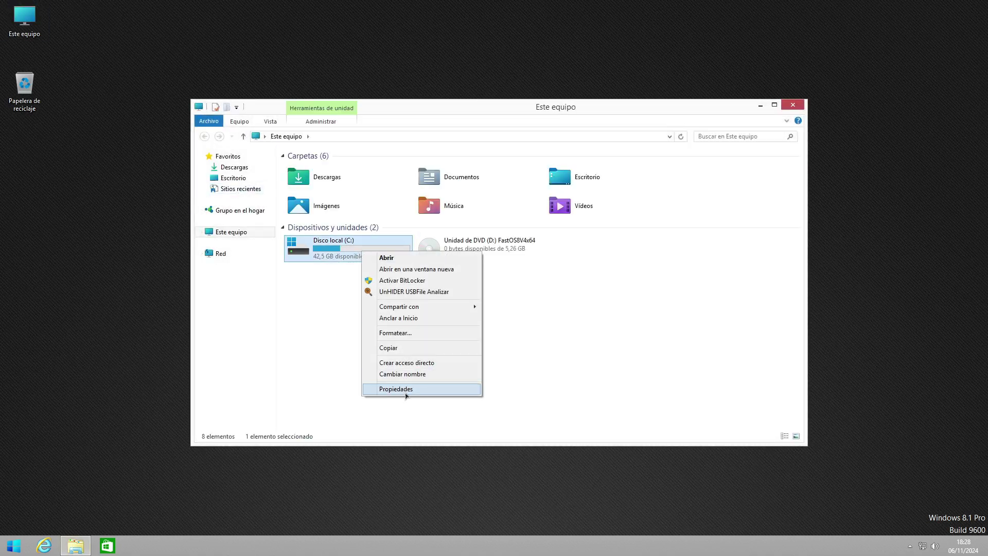
left_click(407, 392)
left_click_drag(442, 262, 692, 154)
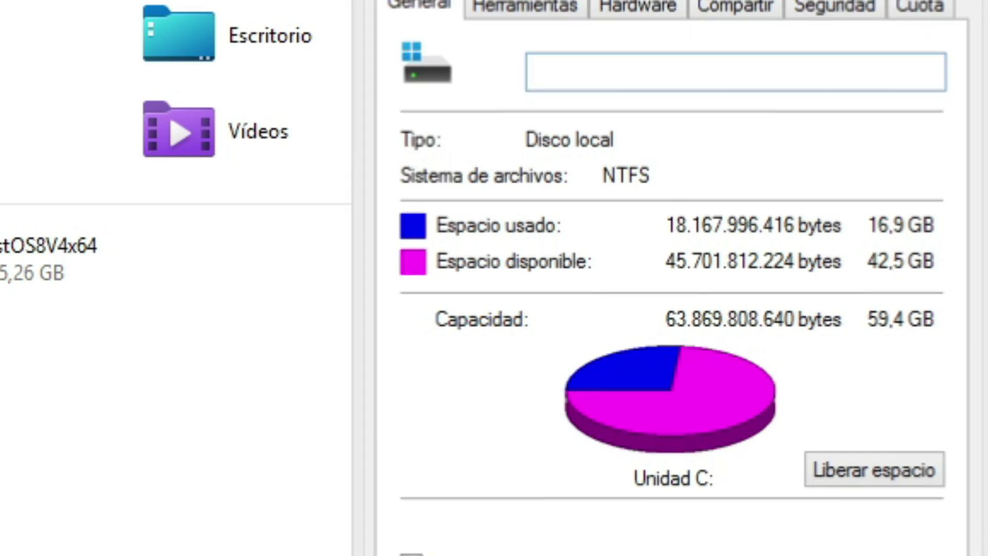
key("Escape")
left_click(790, 107)
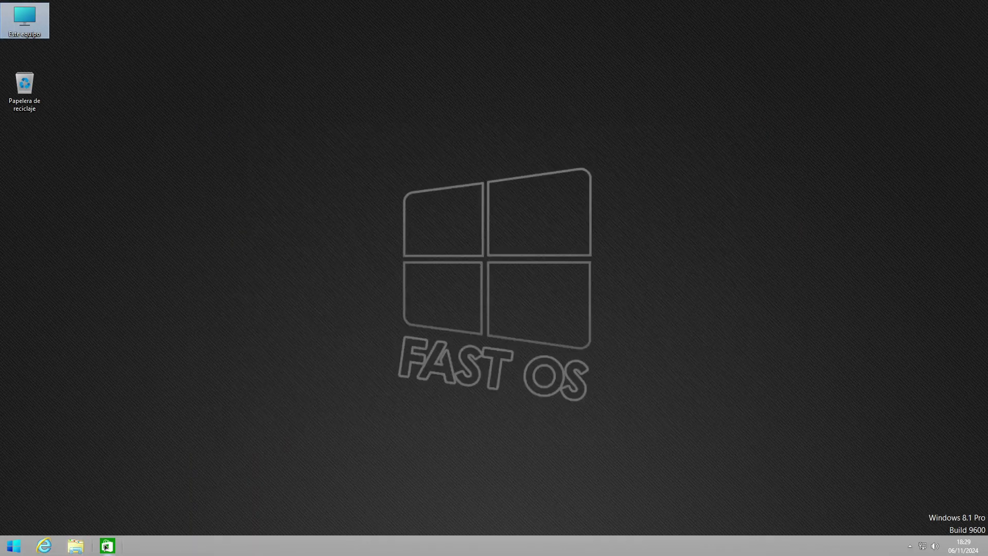
Step: Review the list of installed programs in Control Panel, selecting the Microsoft DirectX End-User Runtime entry
left_click(10, 547)
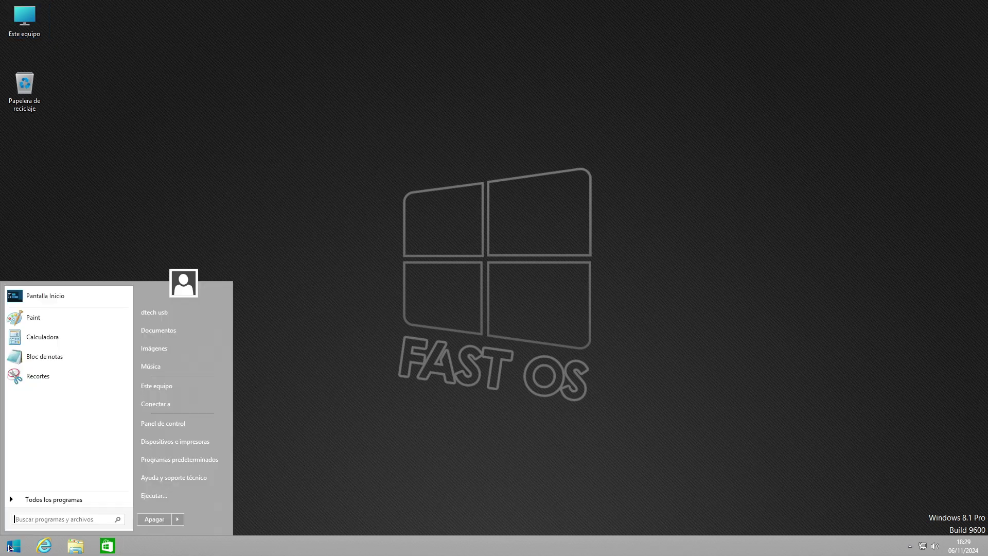
left_click(214, 428)
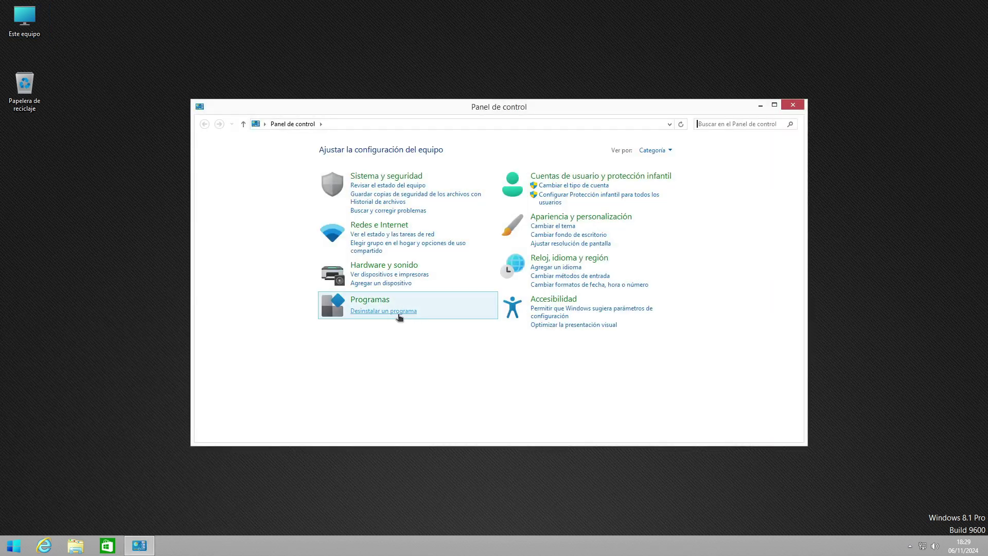
left_click(401, 311)
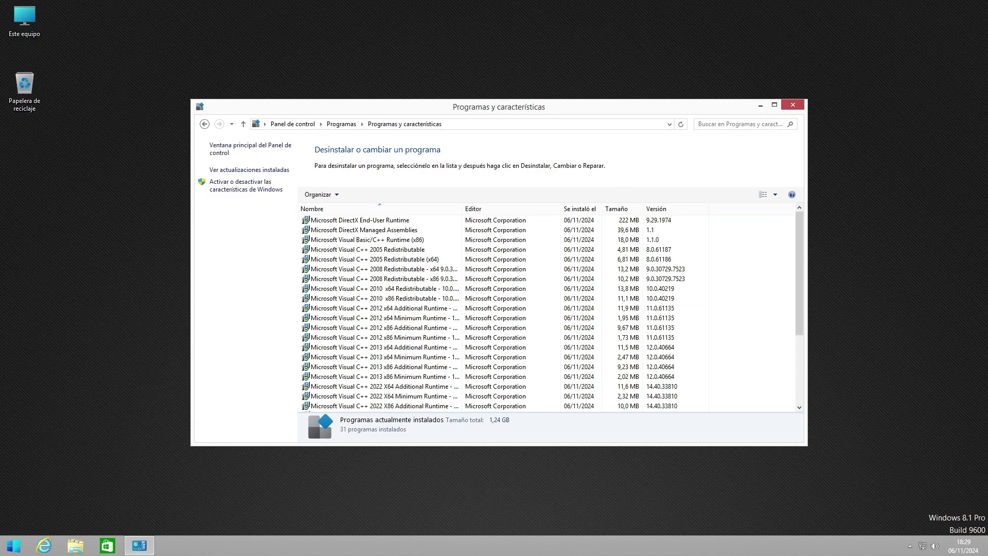
left_click_drag(516, 110, 536, 26)
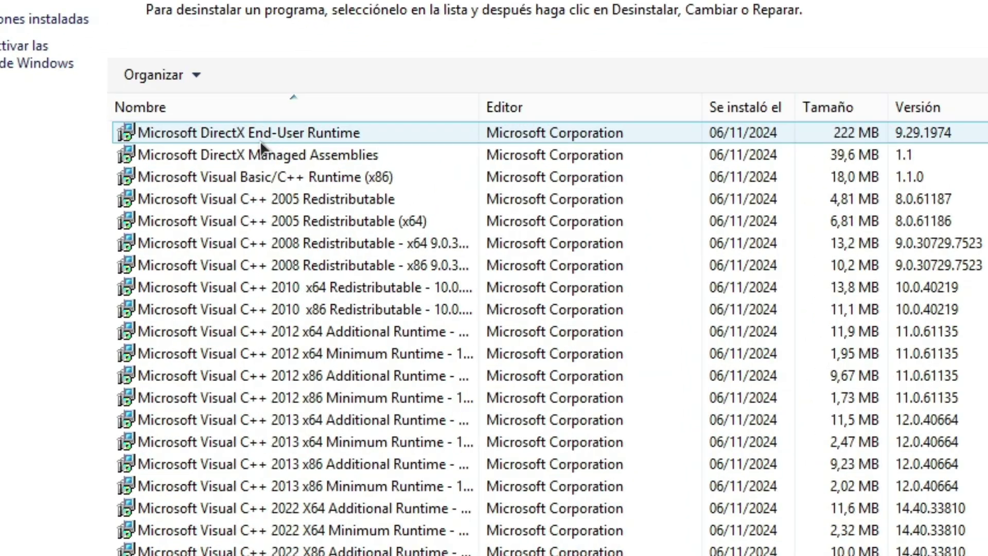
left_click(391, 134)
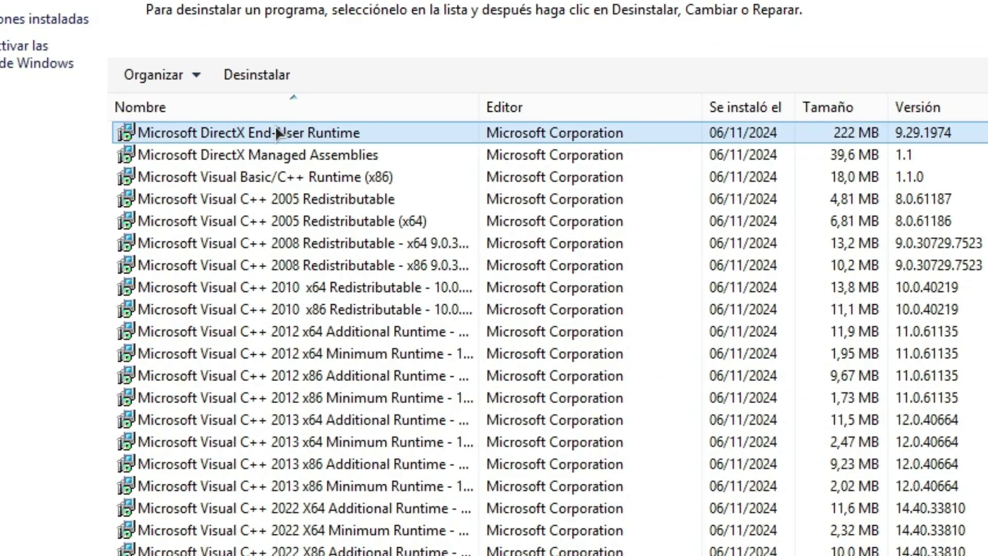
Step: Review the installed DirectX Managed Assemblies, Visual Basic/C++ and Visual C++ runtimes through the 2022 X86 Minimum Runtime entry
left_click(302, 157)
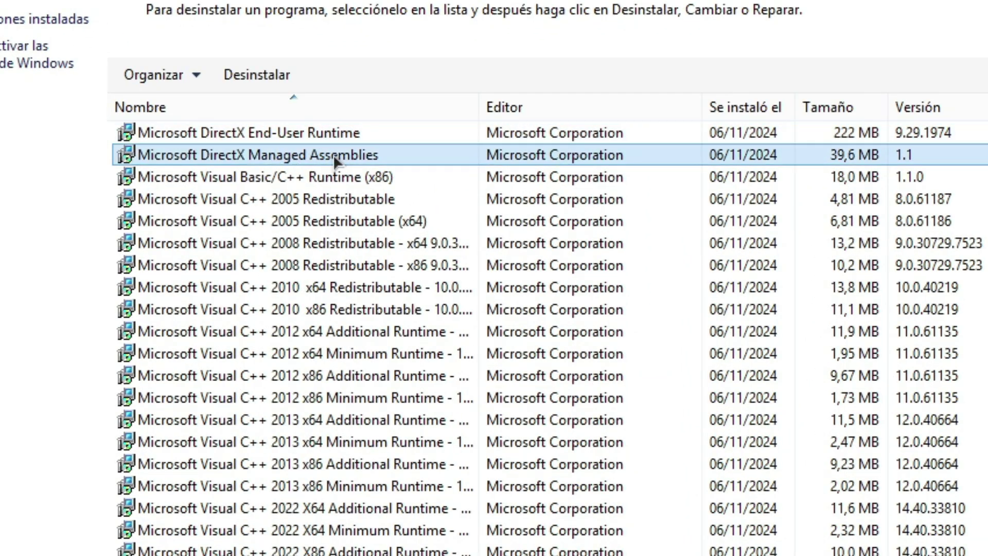
left_click(271, 178)
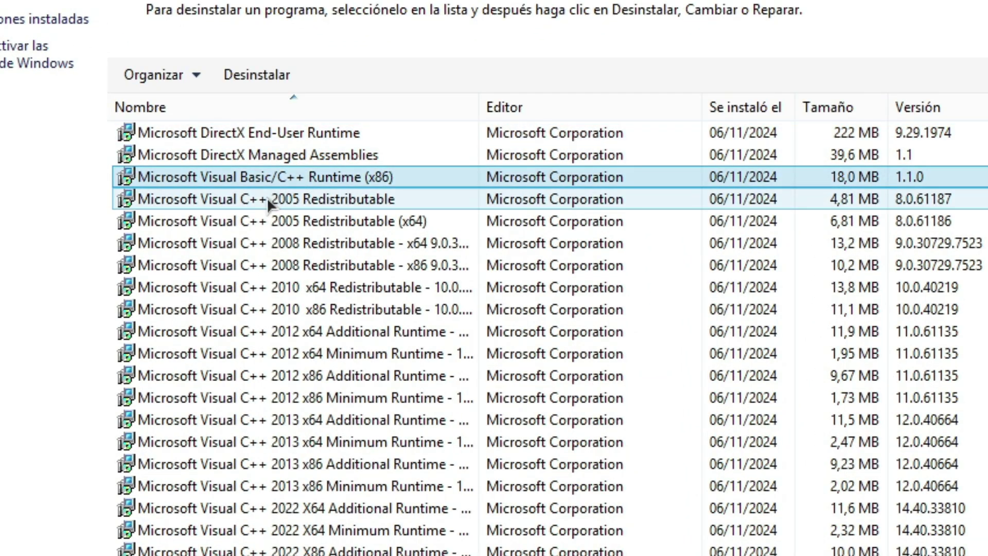
left_click(268, 201)
scroll(293, 283, "down", 4)
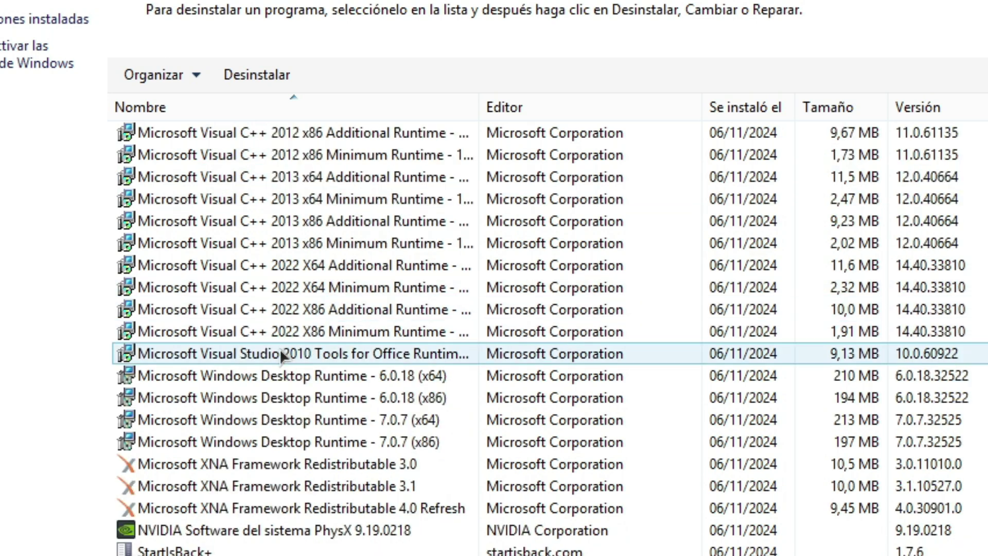
left_click(291, 332)
left_click(303, 335)
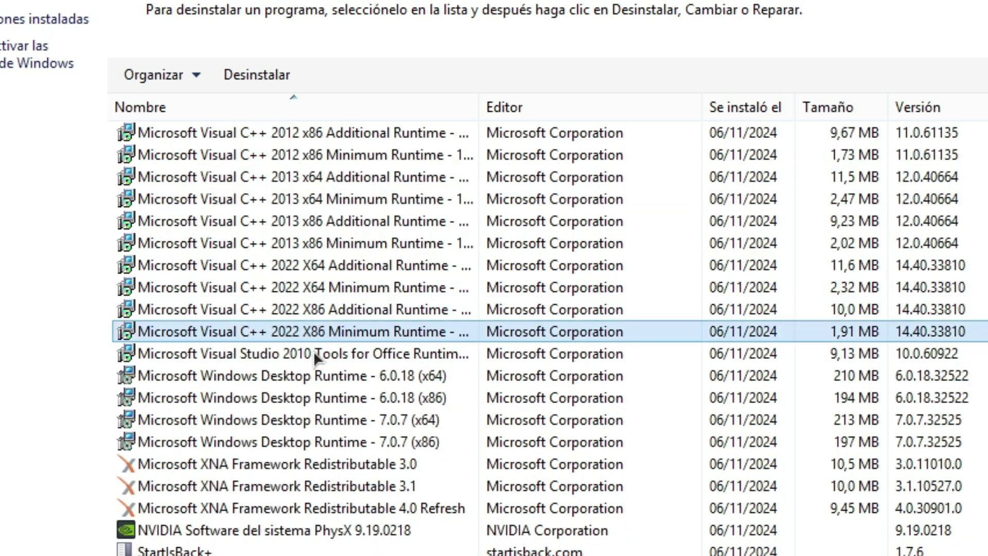
Step: Review the remaining installed programs, from Visual Studio 2010 Tools for Office and Windows Desktop Runtime through XNA Framework, NVIDIA PhysX and StartIsBack+
left_click(338, 356)
left_click(306, 376)
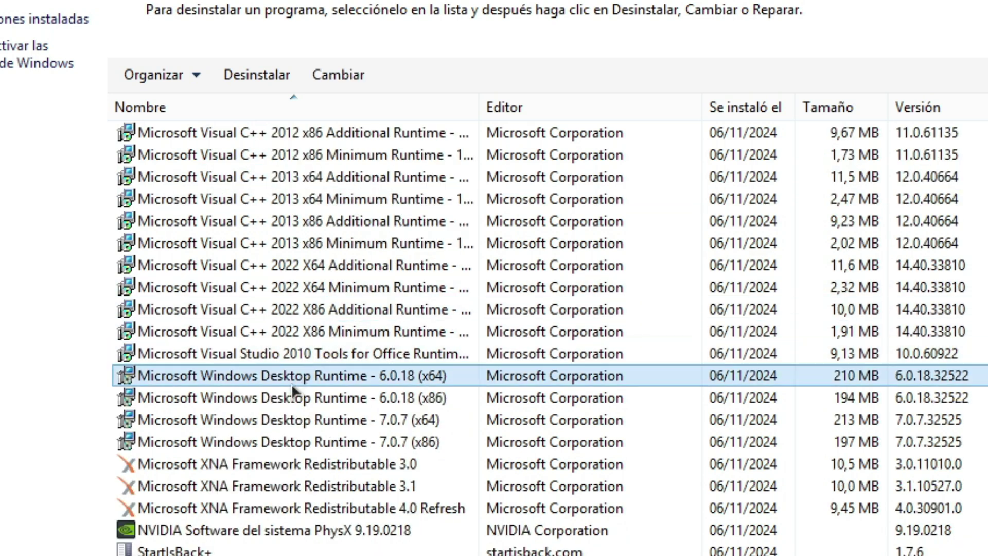
left_click(301, 398)
left_click(296, 419)
left_click(297, 442)
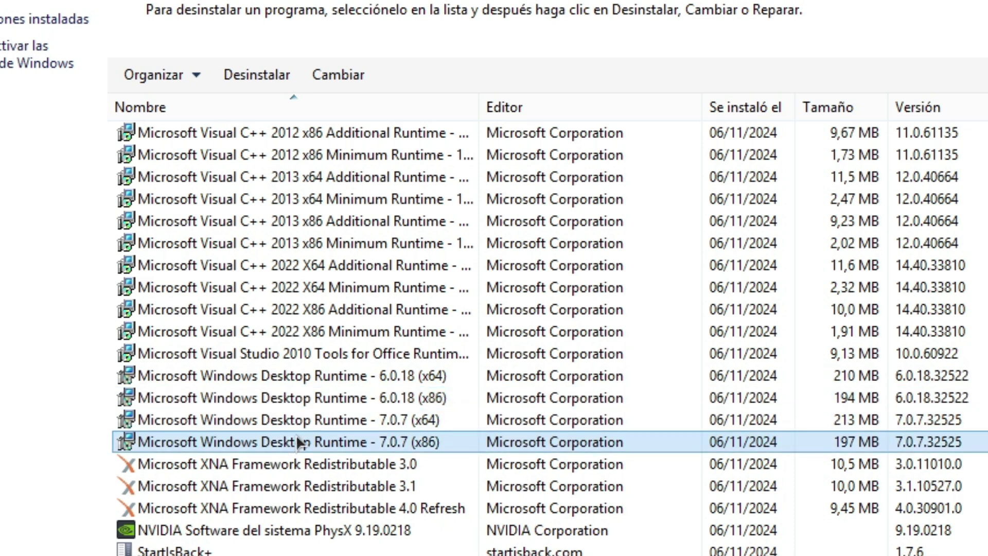
left_click(278, 464)
left_click(268, 486)
left_click(270, 509)
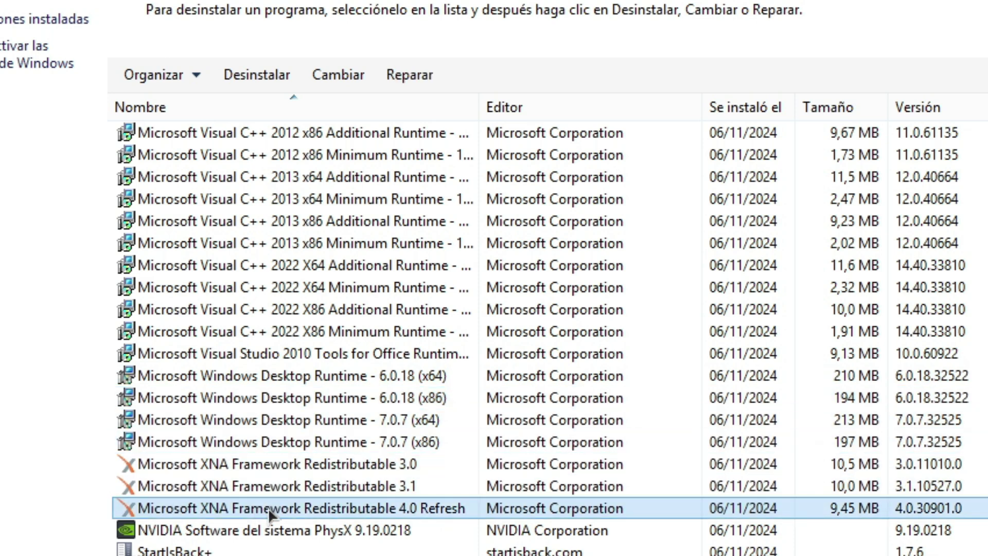
left_click(307, 533)
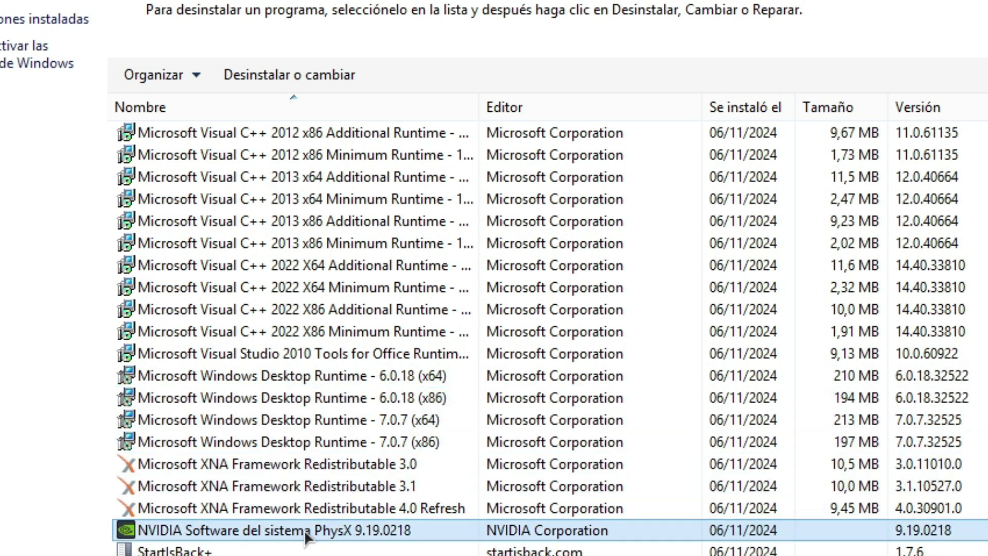
left_click(214, 549)
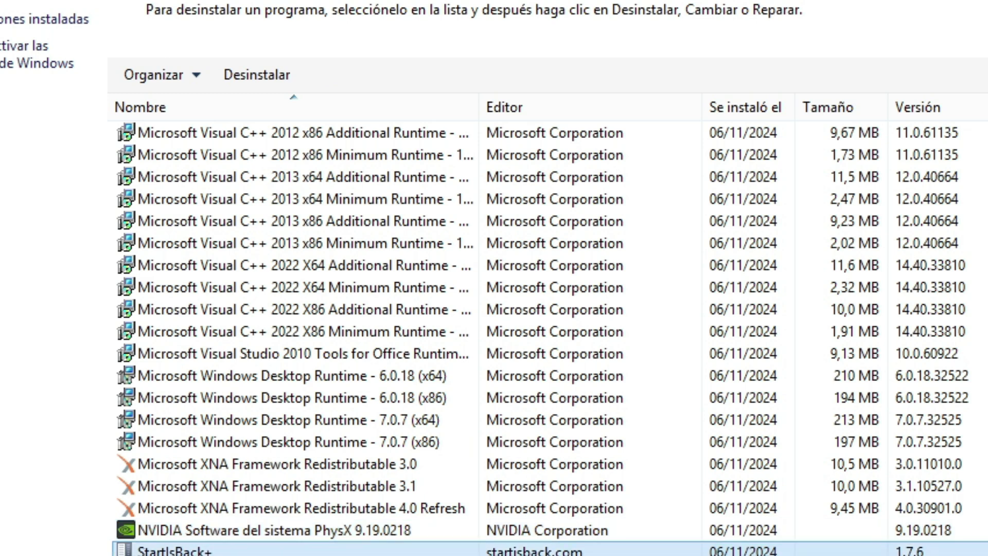
Step: Look through the list of installed Microsoft Windows updates
left_click(31, 19)
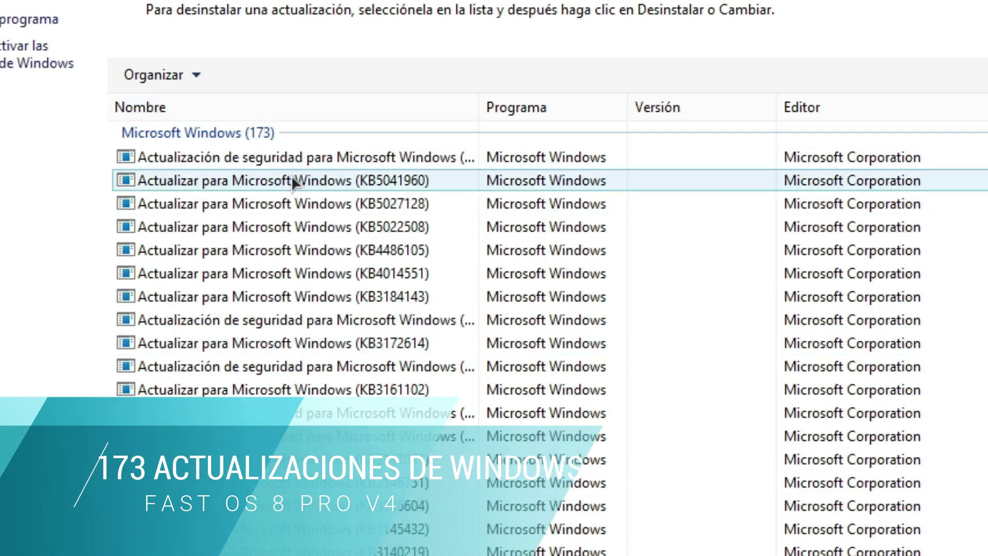
scroll(332, 288, "down", 5)
scroll(337, 315, "up", 5)
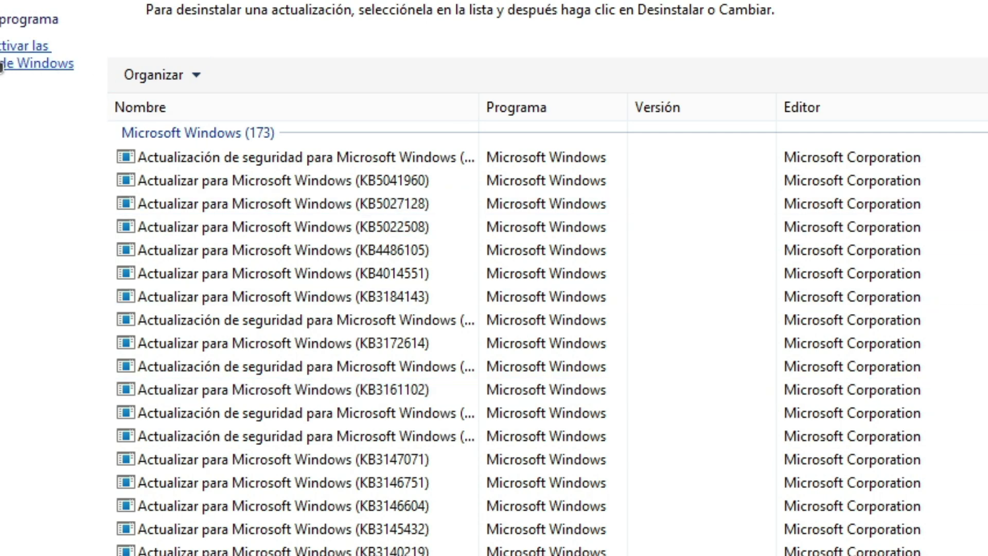
Step: Check the state of .NET Framework 3.5 and the other optional Windows features, and close the features dialog
left_click(2, 66)
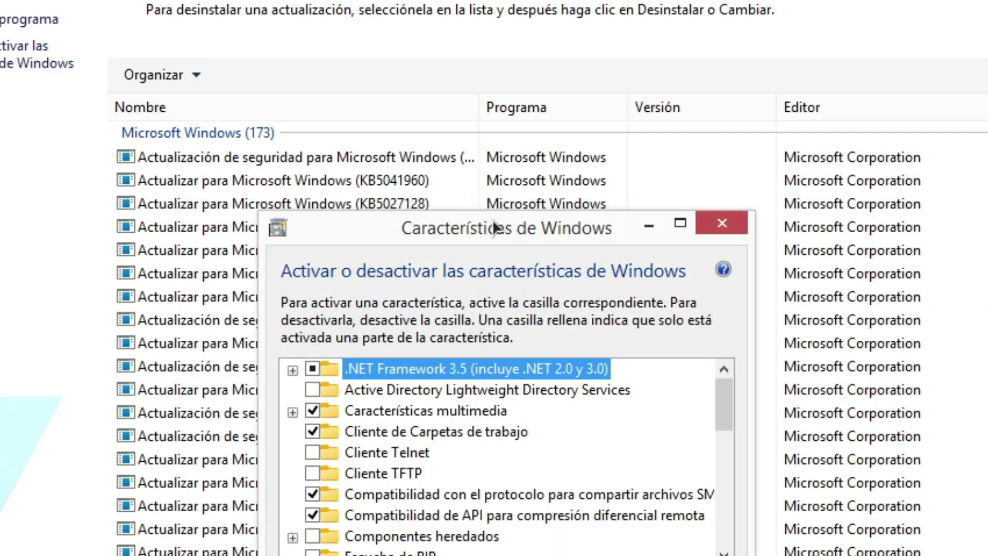
left_click_drag(494, 227, 494, 3)
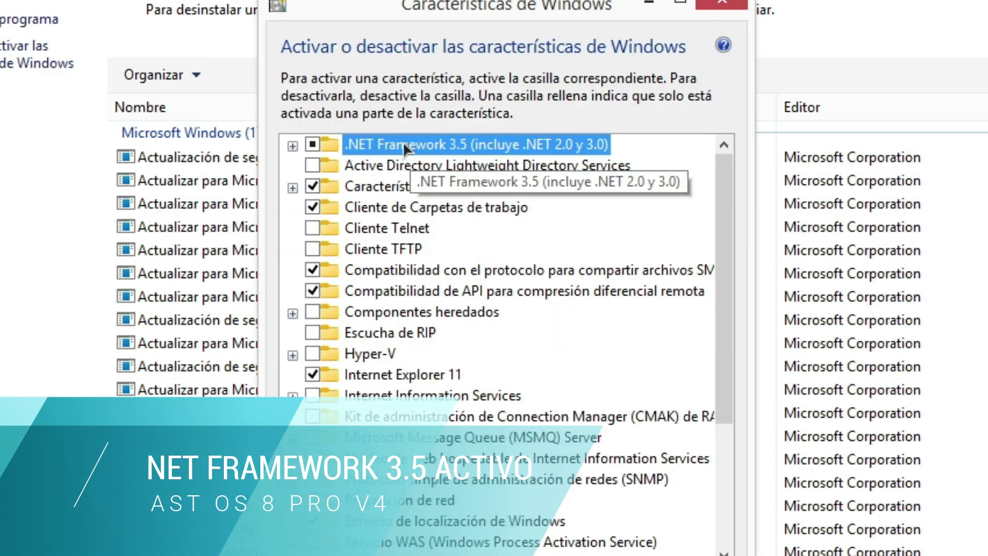
scroll(493, 236, "down", 1)
scroll(493, 235, "up", 1)
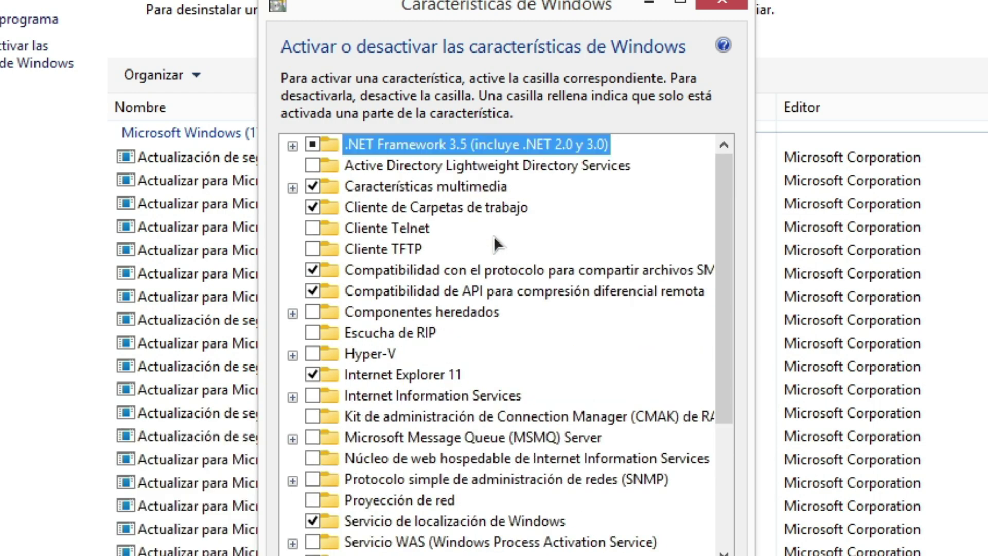
left_click(722, 4)
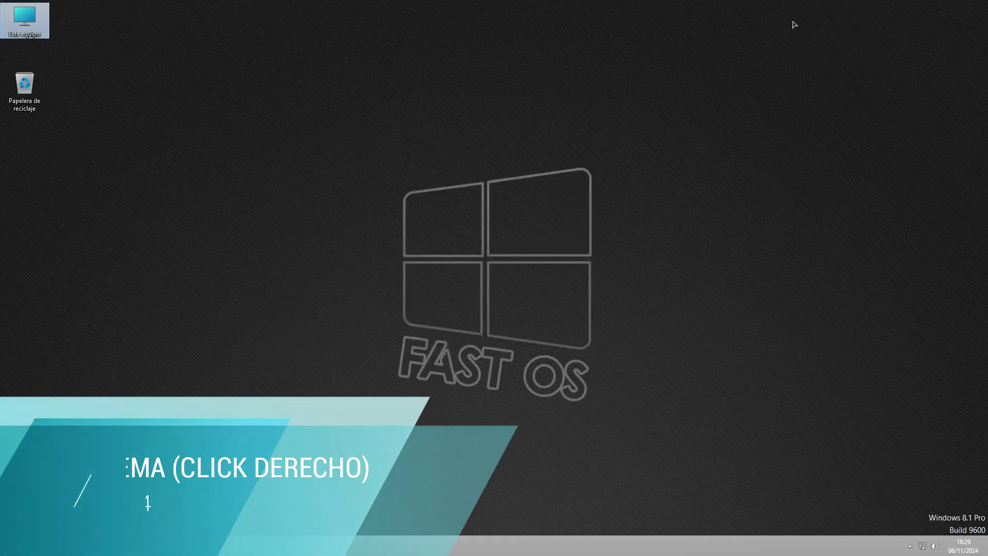
Step: Examine the desktop's standard context menu options: Utilidades, Fast OS, Panel de control, Plan de Energía, Comando De Recuperacion and Apagar
right_click(793, 24)
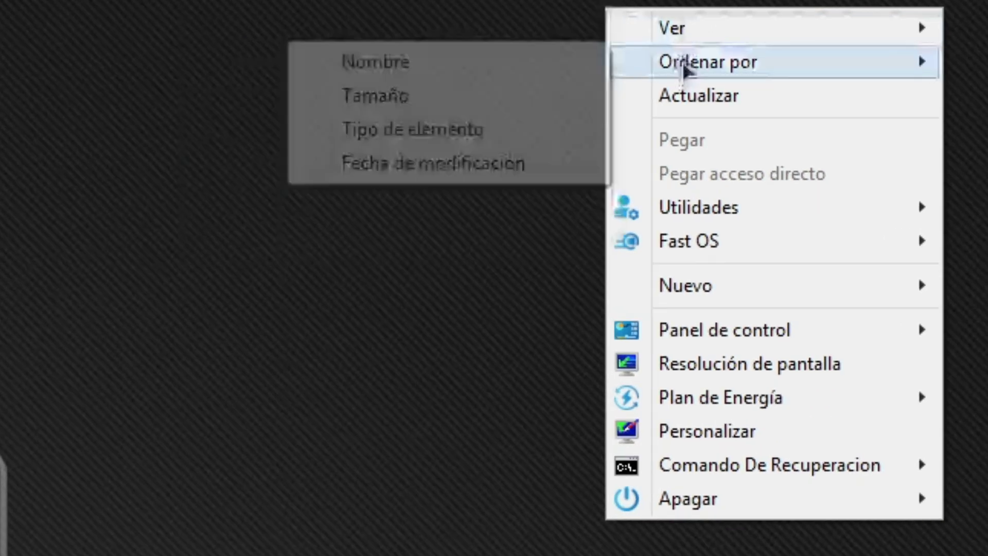
mouse_move(831, 90)
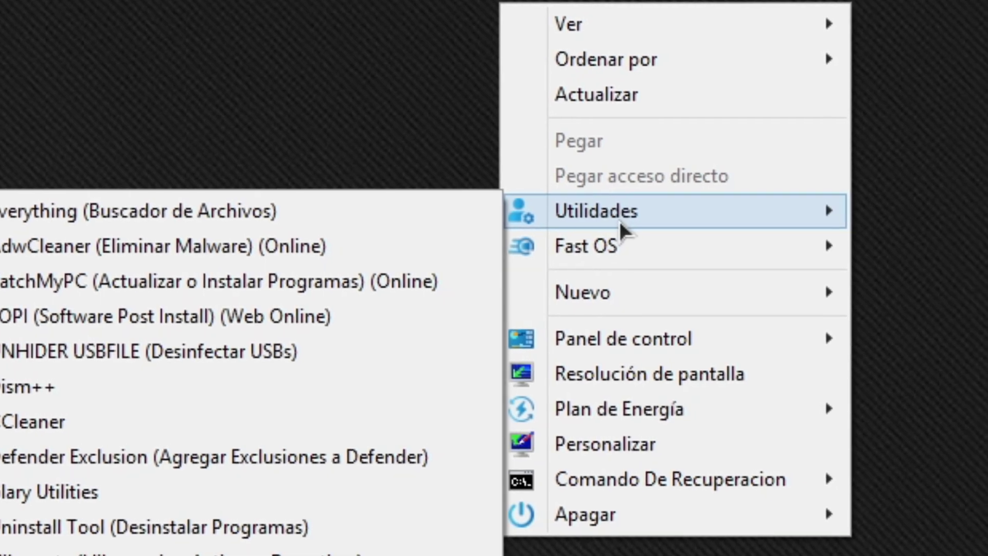
mouse_move(628, 256)
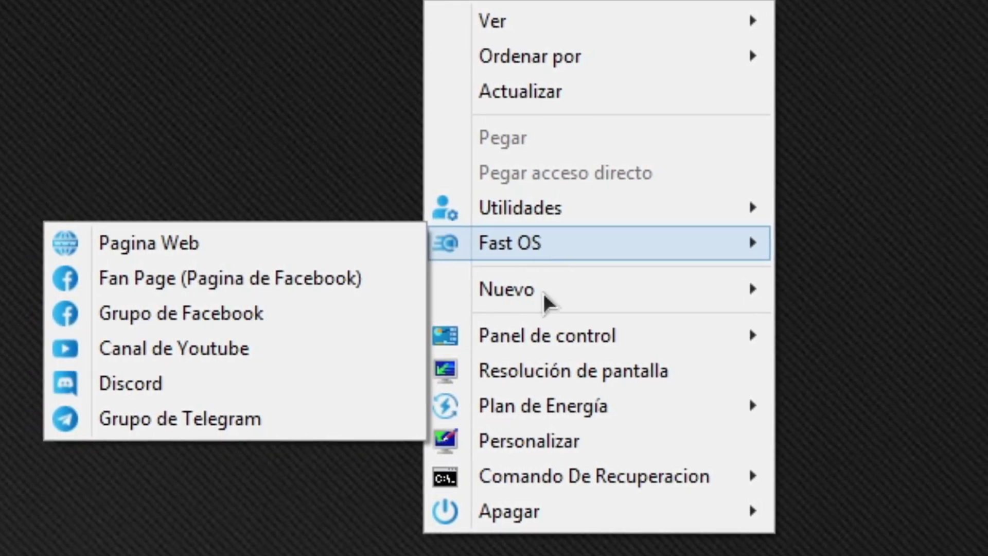
mouse_move(554, 334)
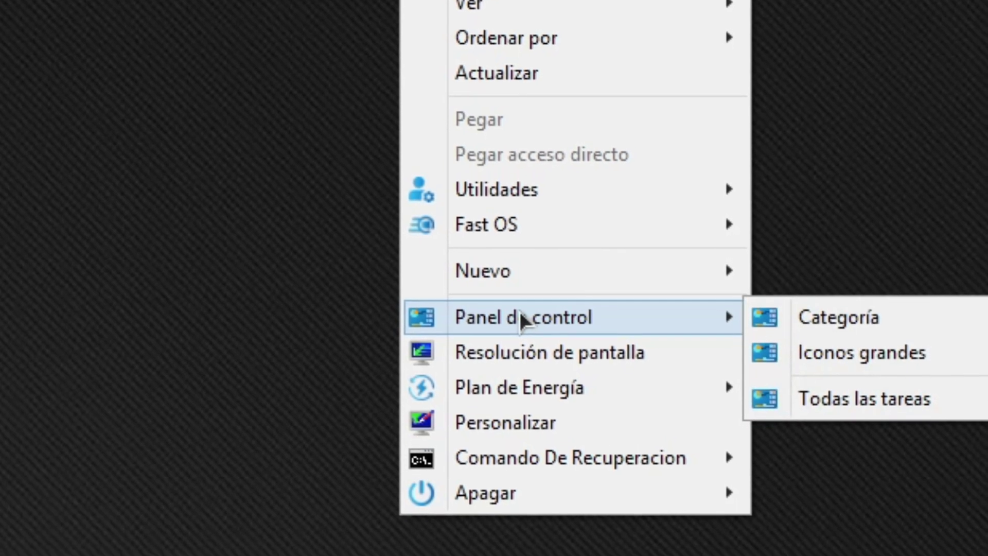
mouse_move(505, 358)
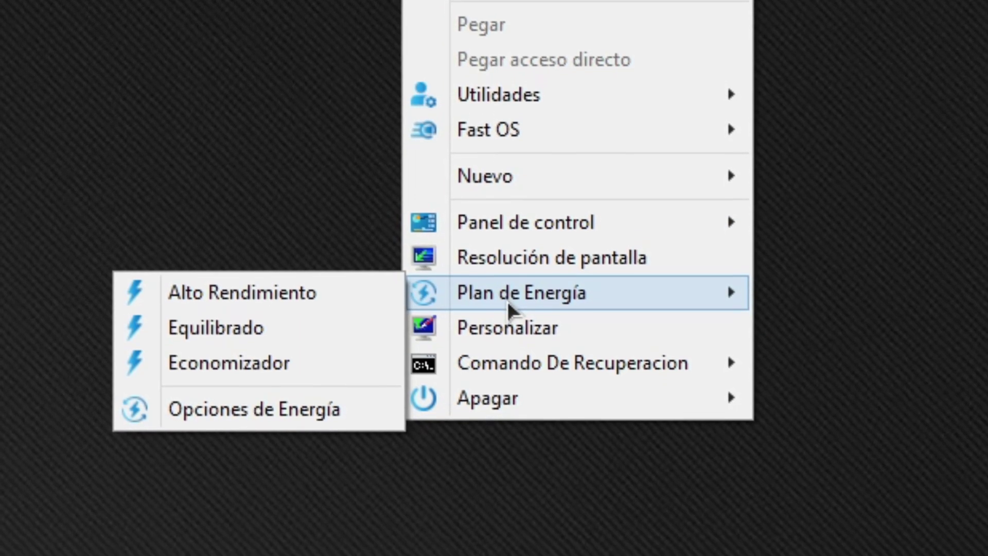
mouse_move(512, 373)
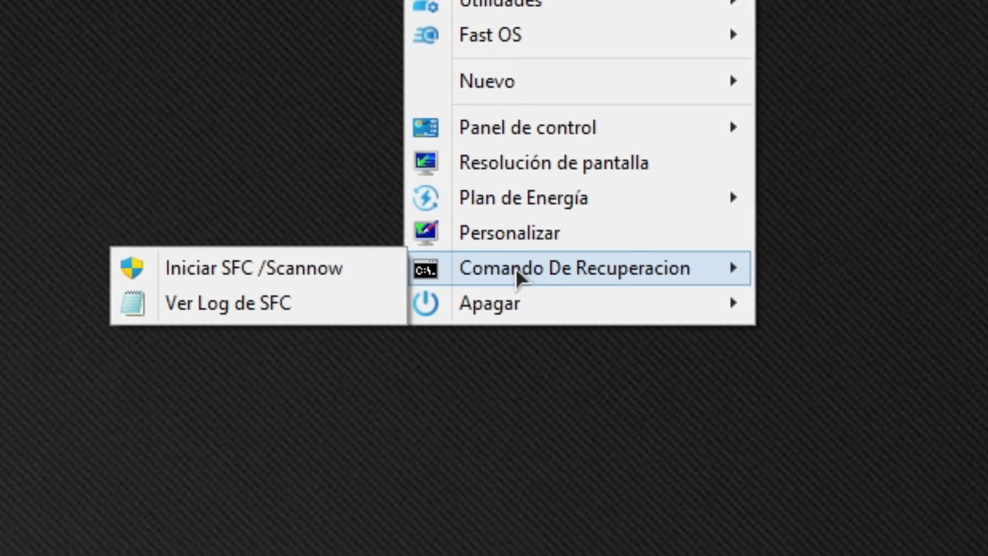
mouse_move(516, 314)
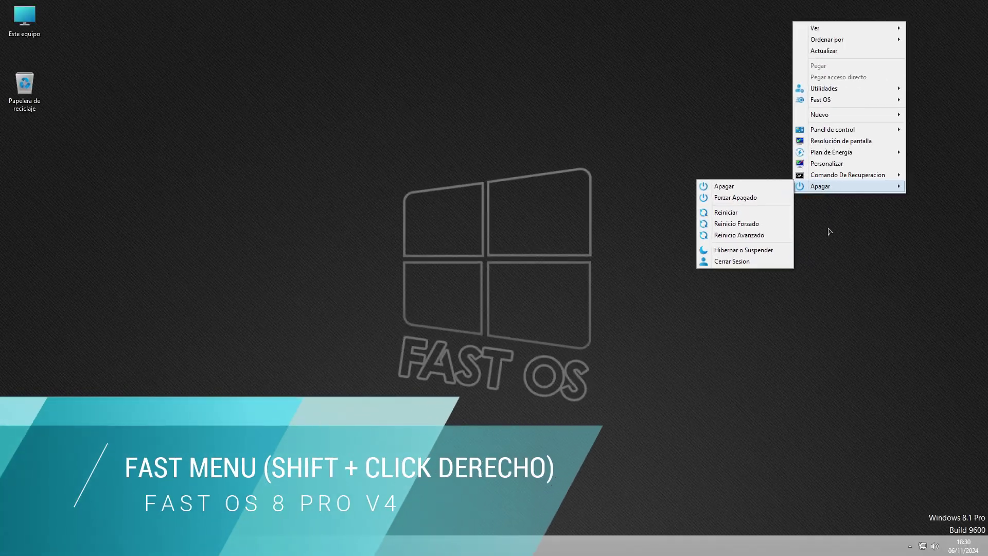
key("Escape")
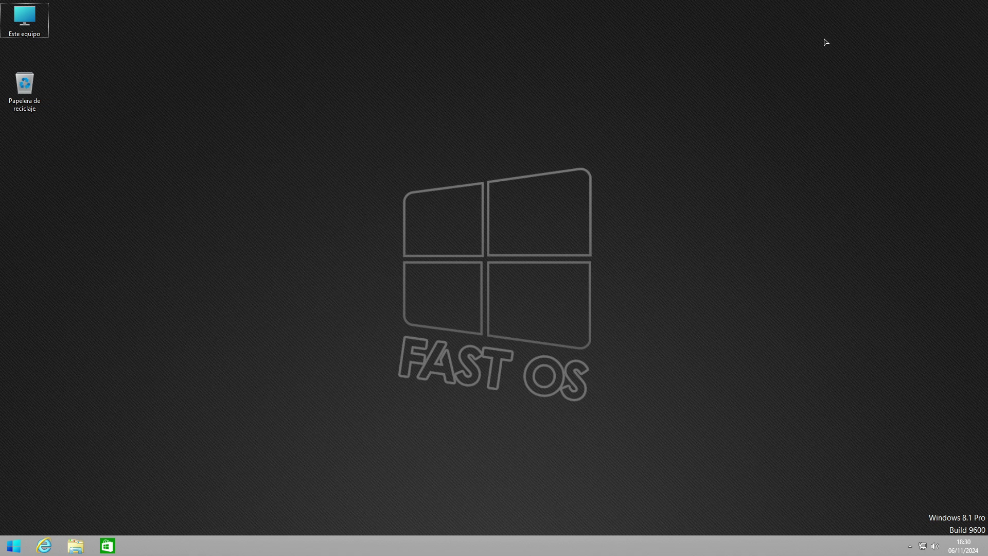
Step: Examine the tool groups in the desktop's extended context menu, including system, disk, system information, gaming and driver tools
right_click(826, 42, "shift")
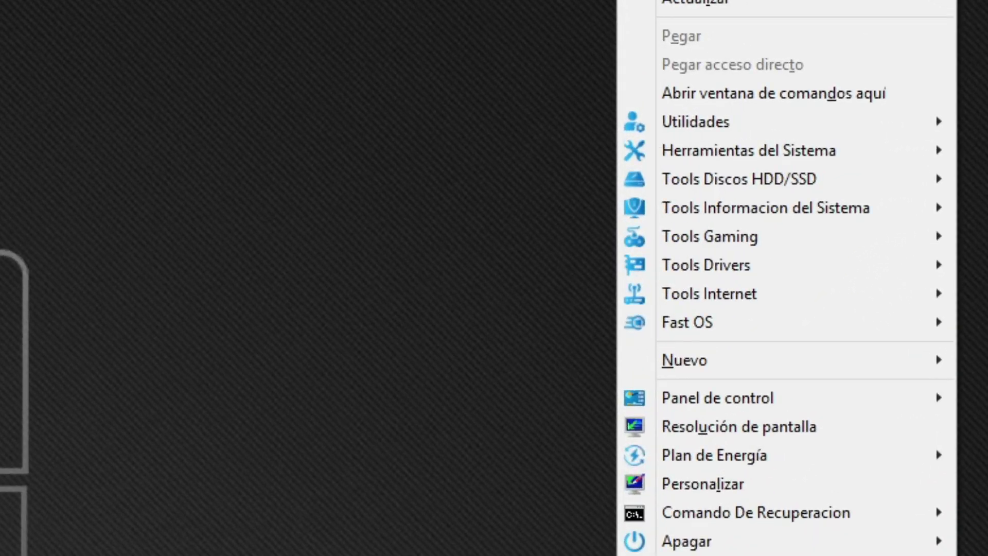
mouse_move(668, 161)
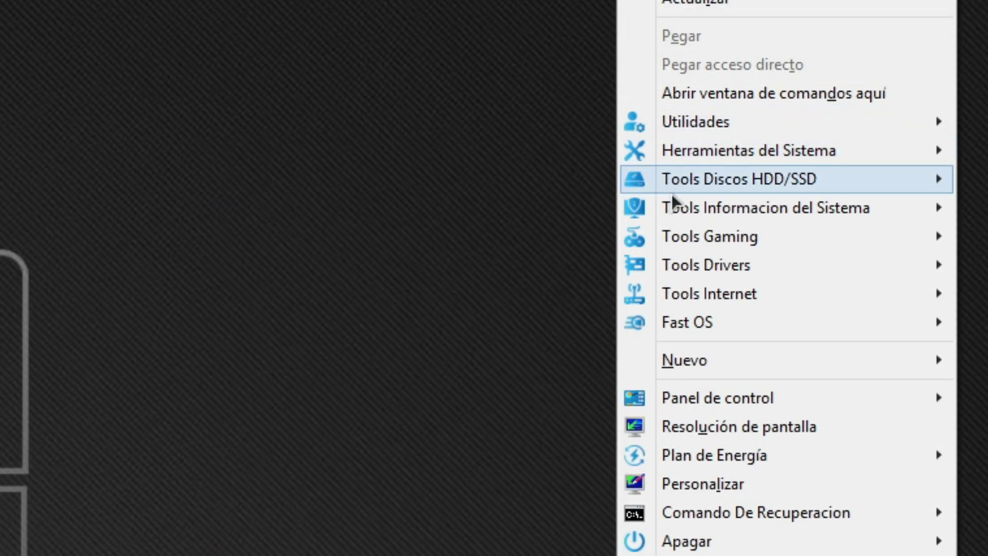
mouse_move(679, 184)
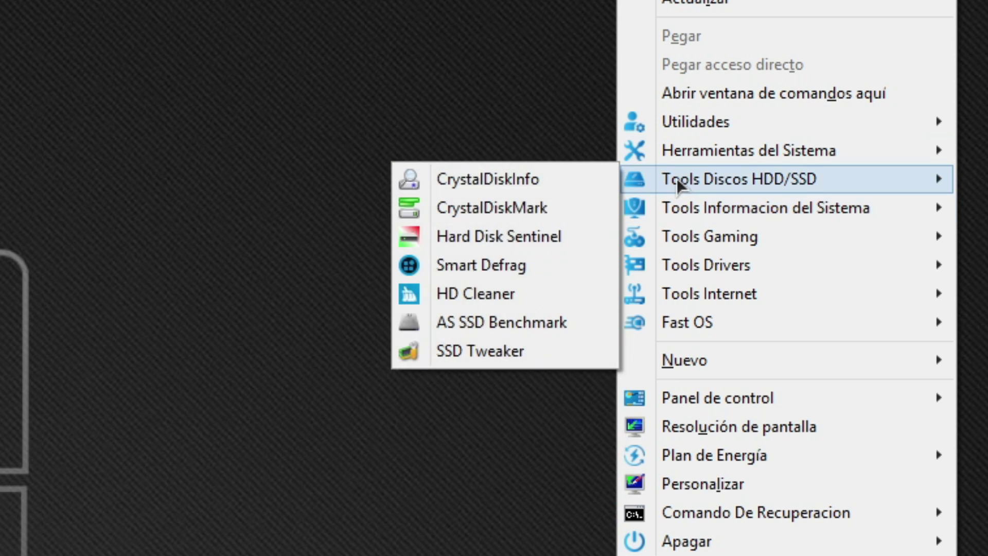
mouse_move(684, 211)
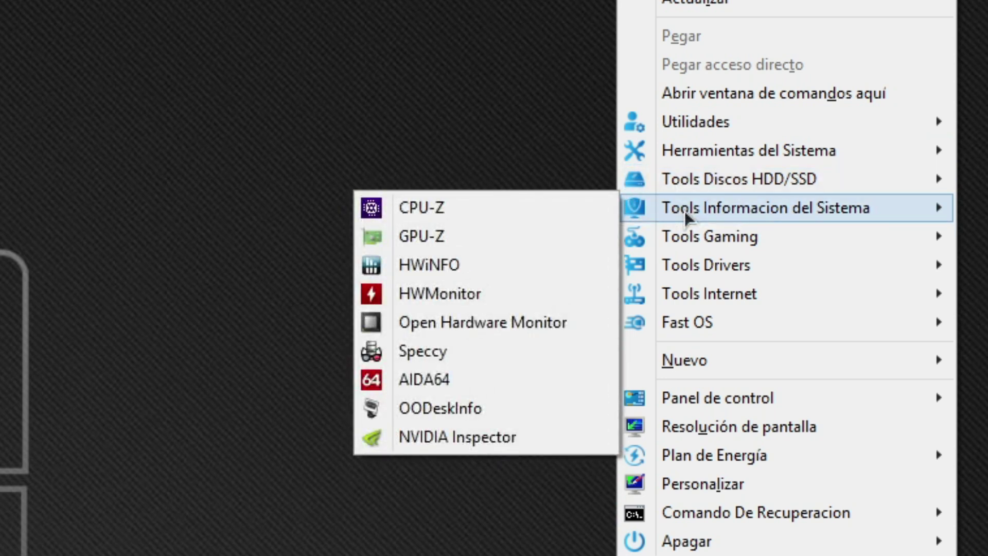
mouse_move(689, 245)
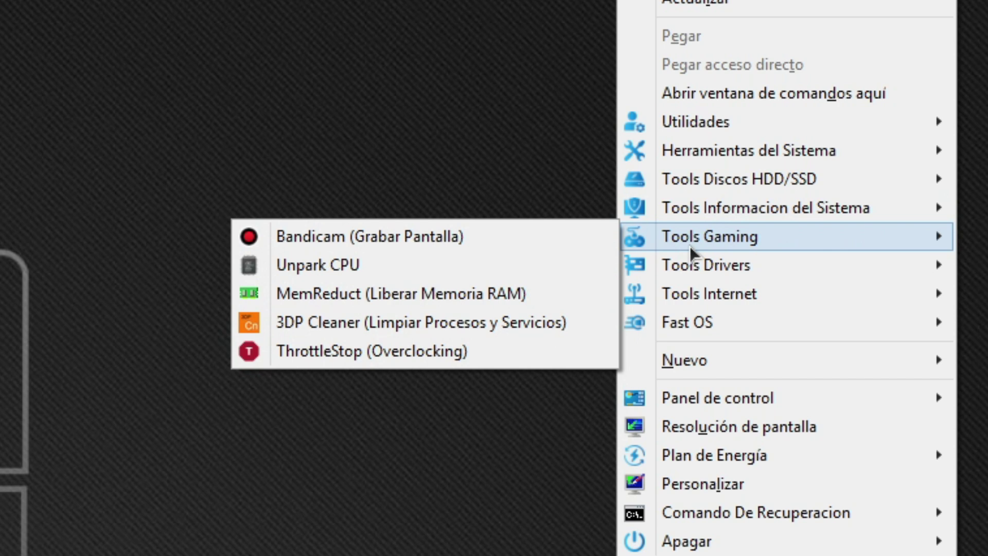
mouse_move(692, 278)
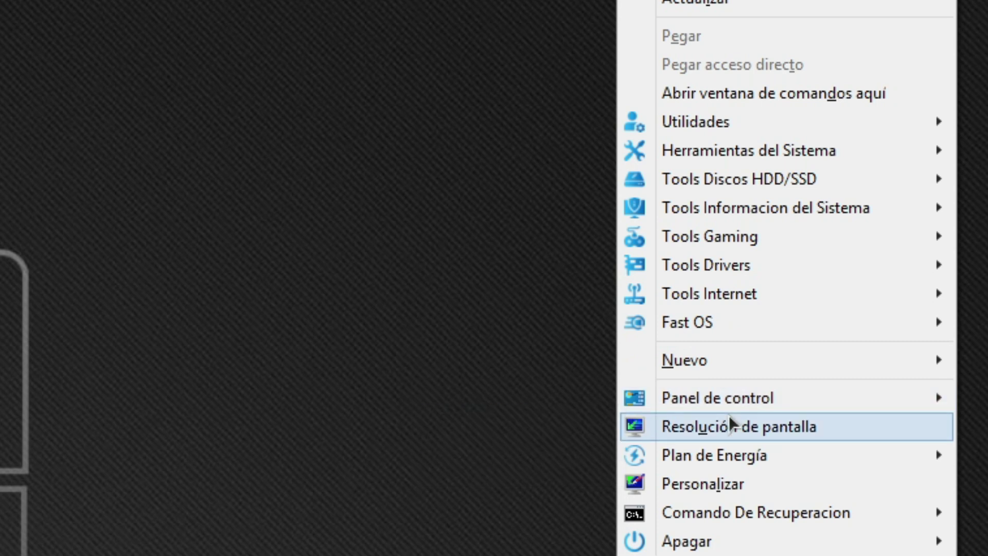
left_click(540, 251)
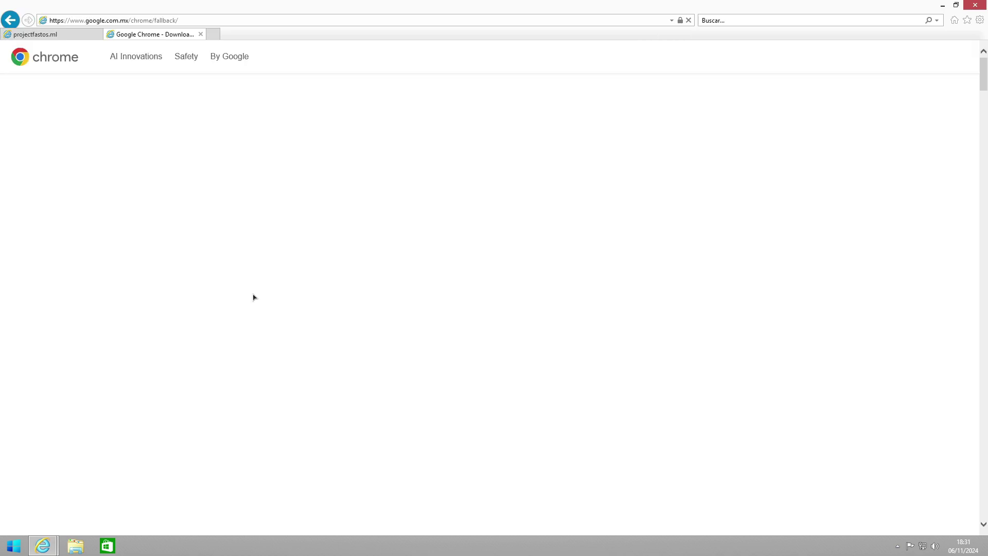
Step: Download Google Chrome from its web page in Internet Explorer and run ChromeSetup.exe to install it
left_click(586, 57)
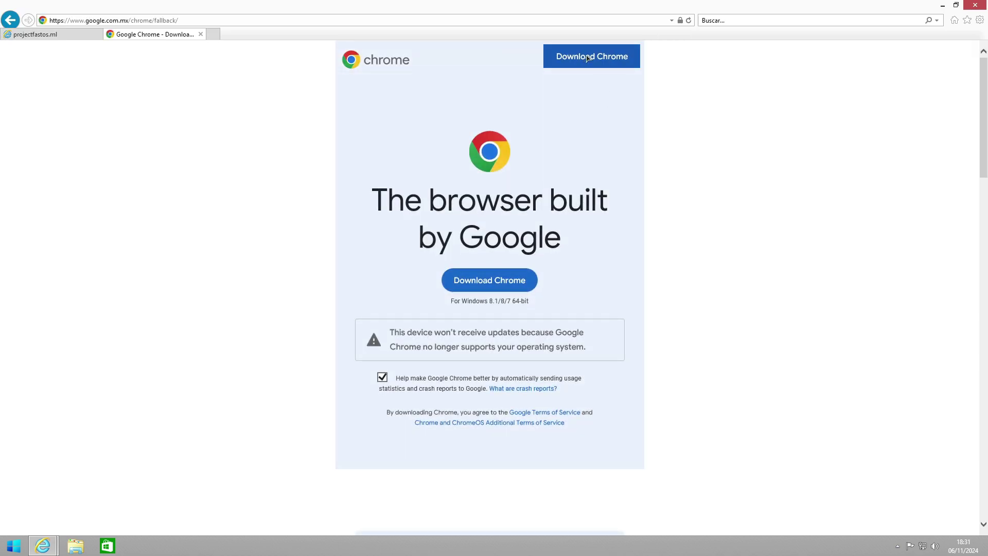
left_click(387, 345)
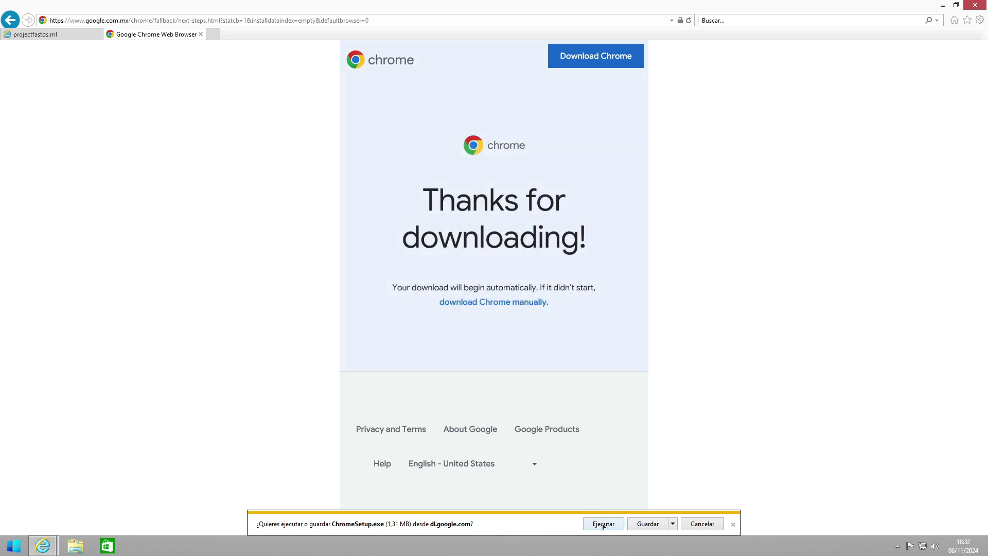
left_click(603, 524)
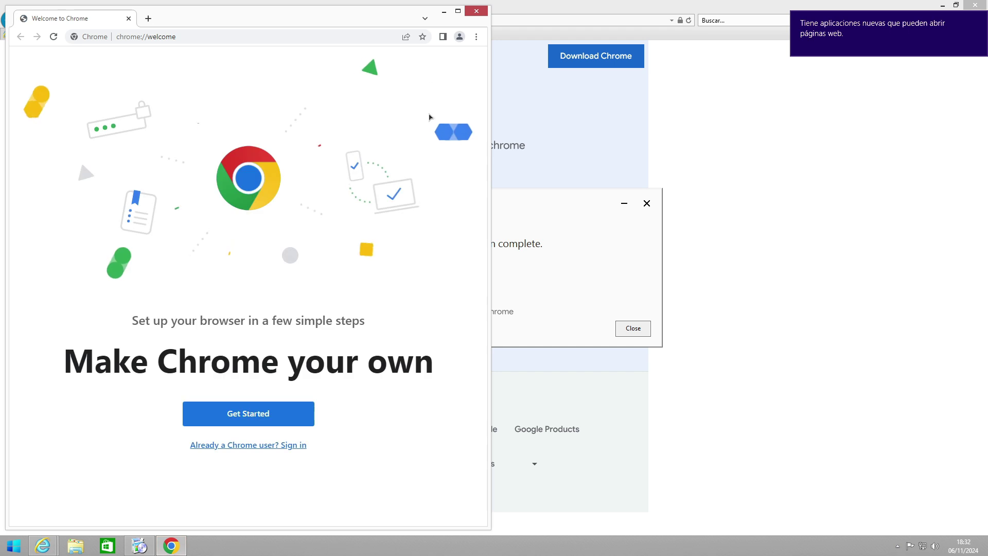
Step: Complete Chrome's welcome setup with Gmail, YouTube and Maps bookmarks and the Geometric shapes background, without making Chrome the default browser
left_click(245, 413)
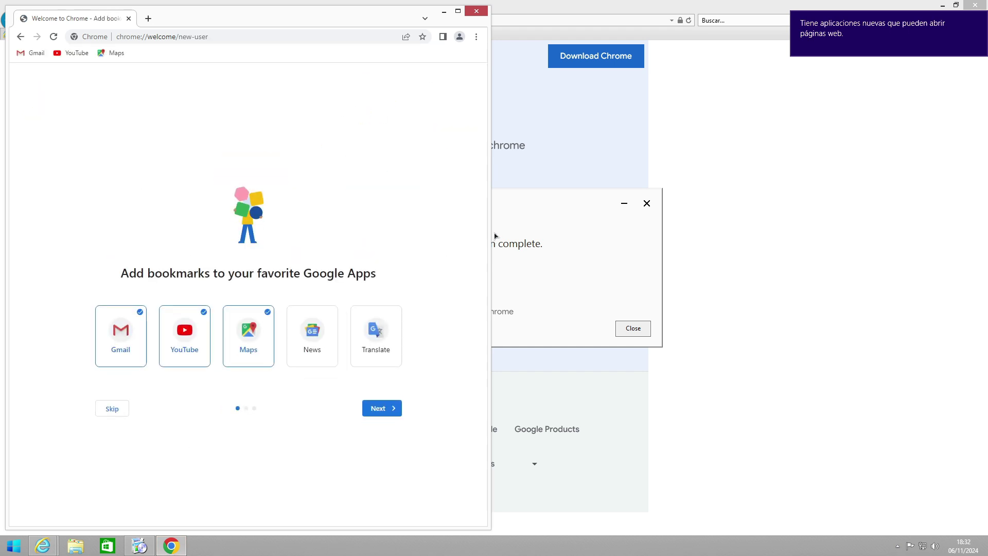
left_click(375, 407)
left_click(381, 416)
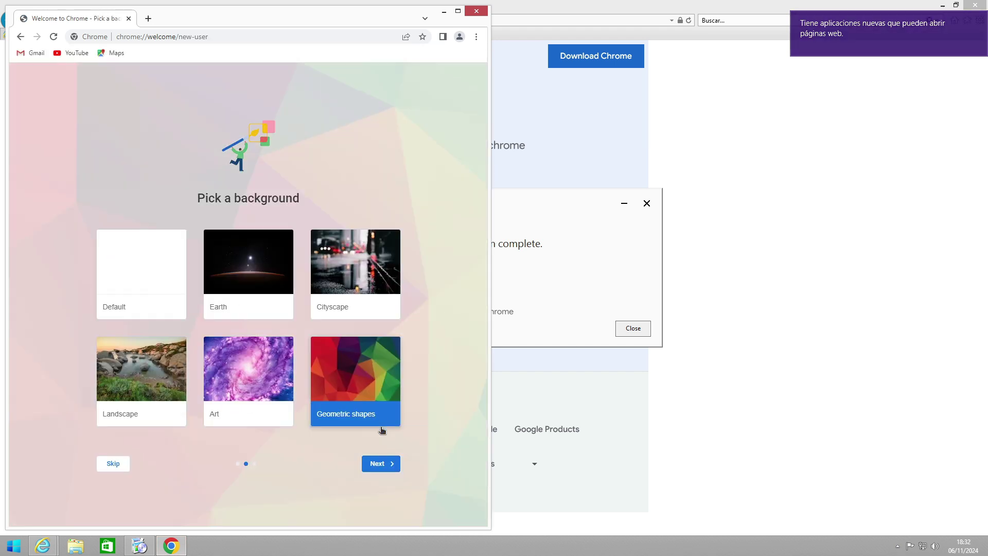
left_click(379, 463)
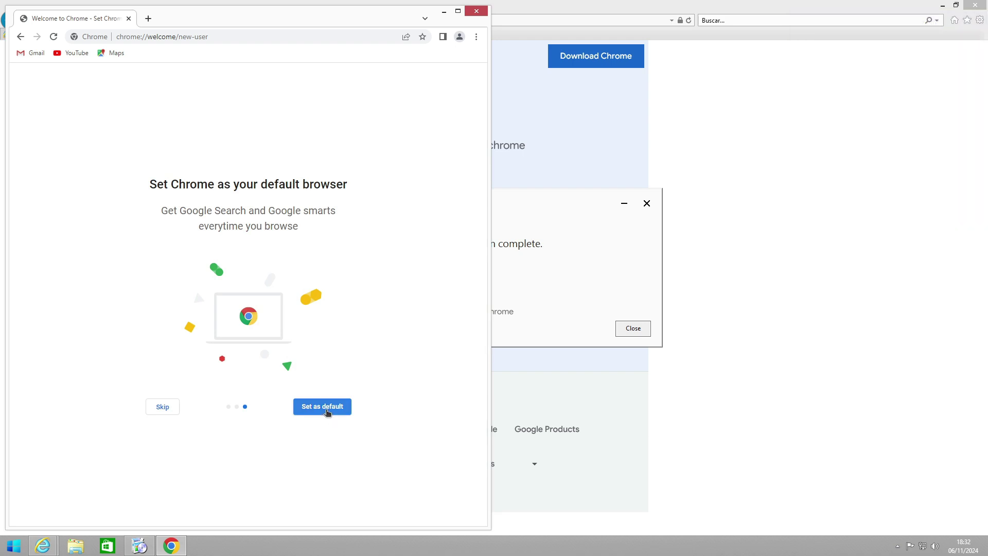
left_click(179, 408)
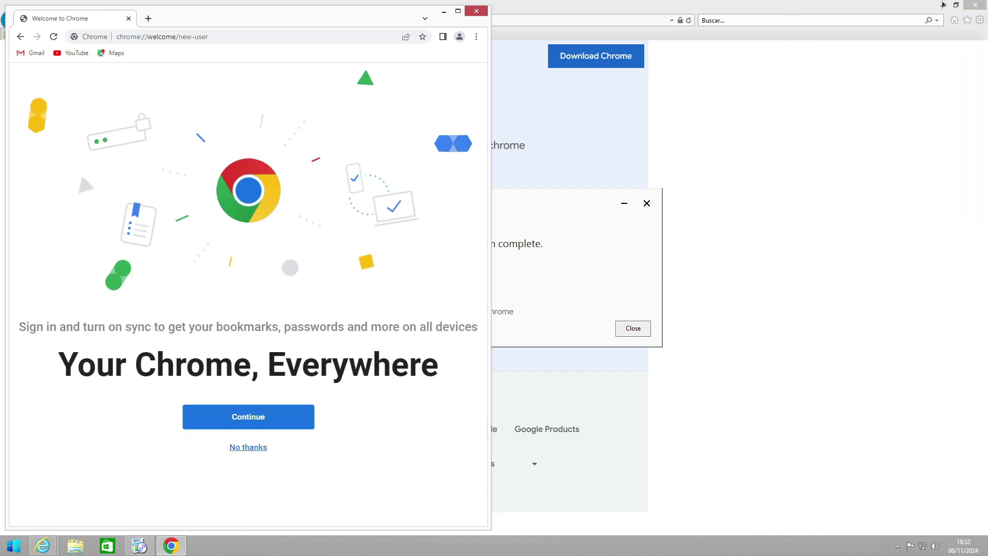
Step: Close Internet Explorer with all its tabs and dismiss the finished Chrome installer
left_click(973, 7)
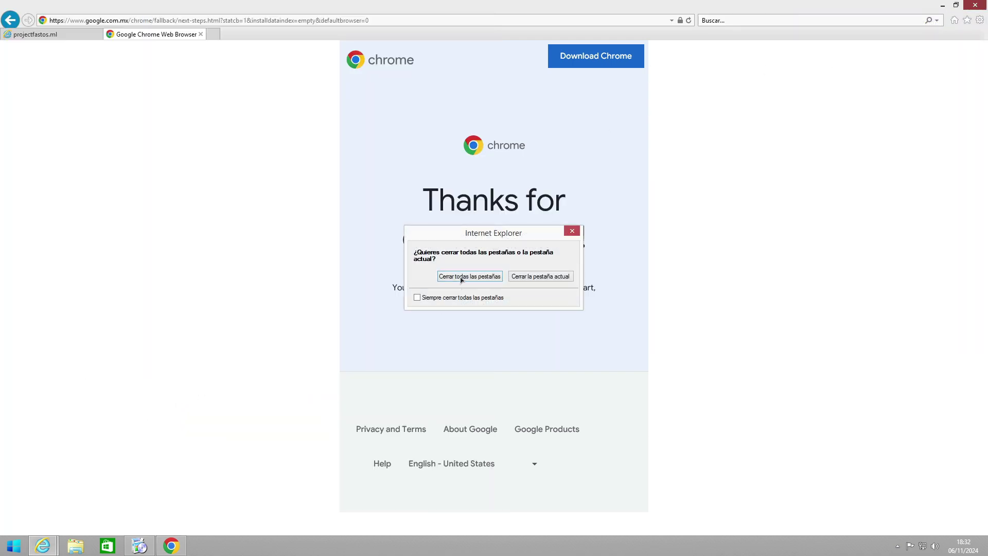
left_click(461, 277)
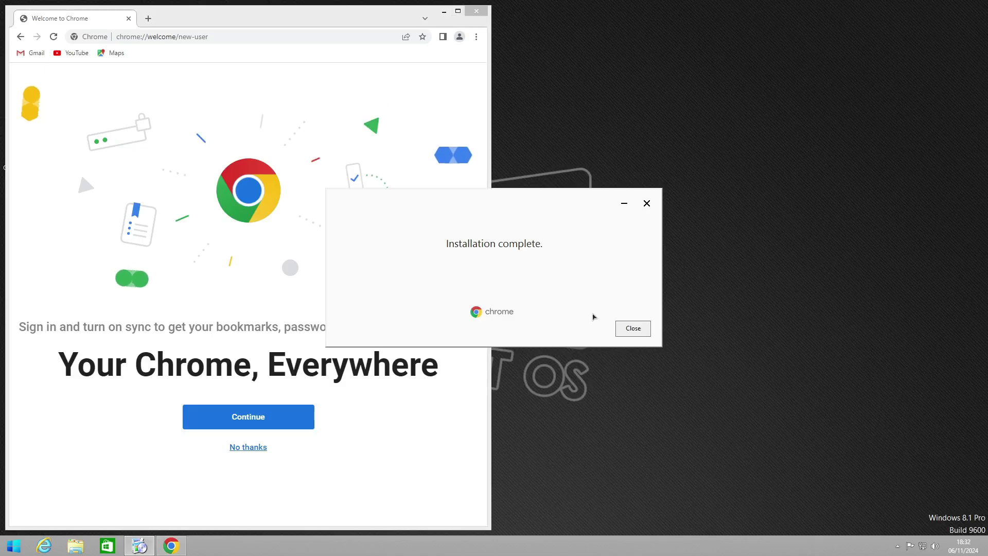
left_click(633, 328)
Step: Maximize the Chrome window and decline signing in for sync
key("super+Up")
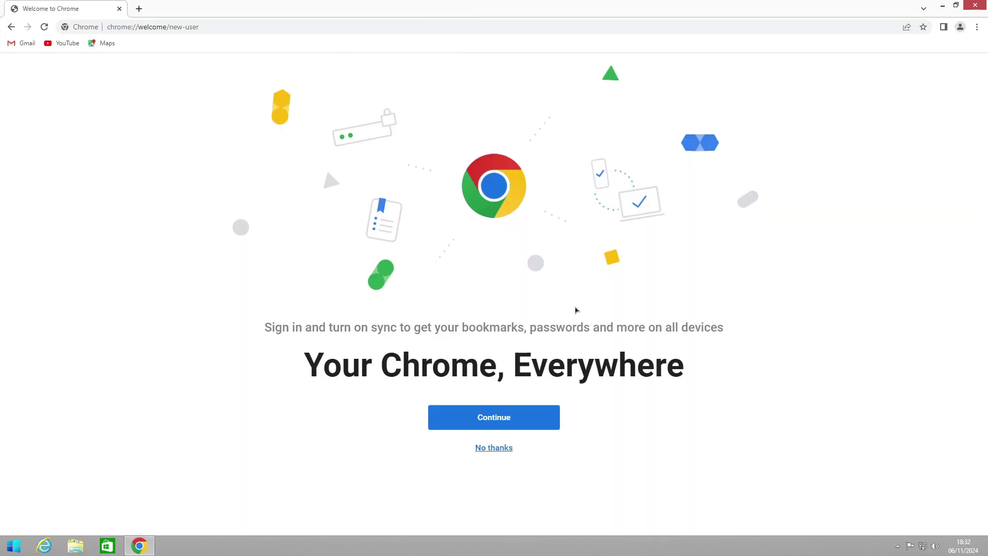
left_click(493, 447)
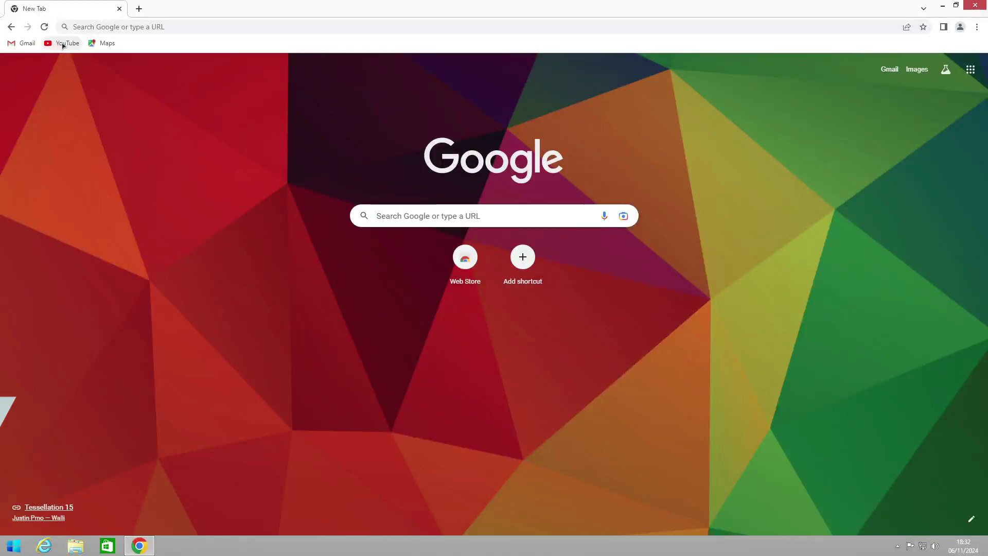
Step: Search YouTube for "dtech usb", open the D-TECH USB channel and look through its page
left_click(63, 44)
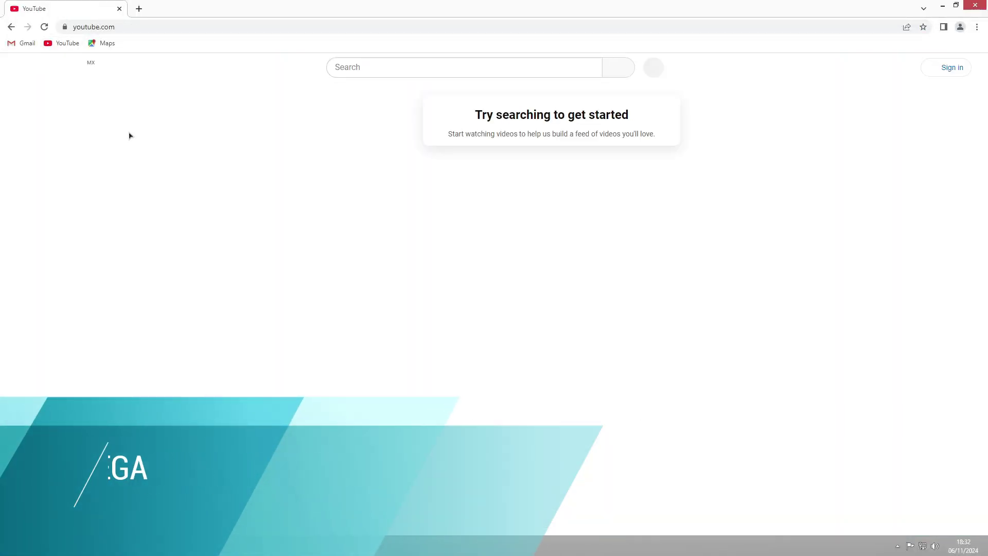
left_click(379, 73)
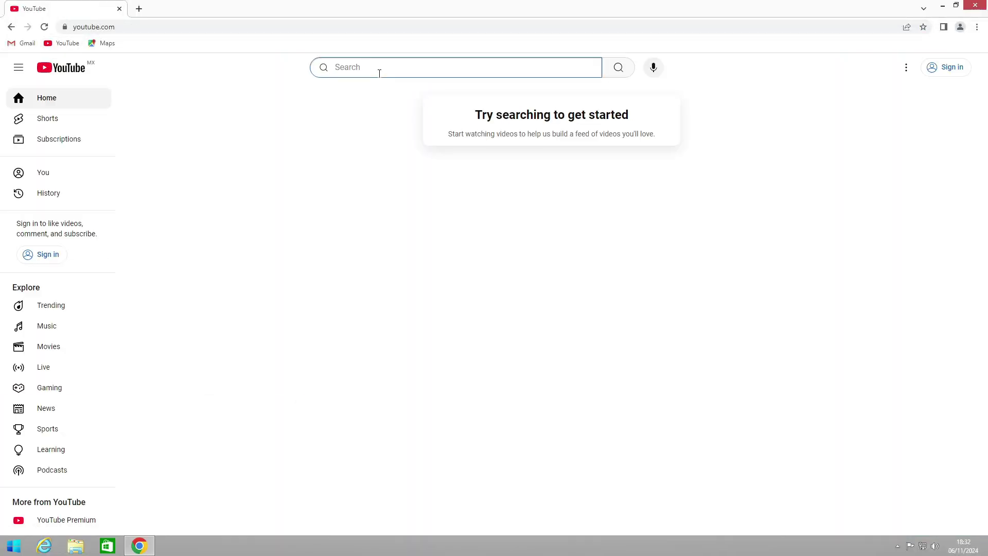
type("dtech usb")
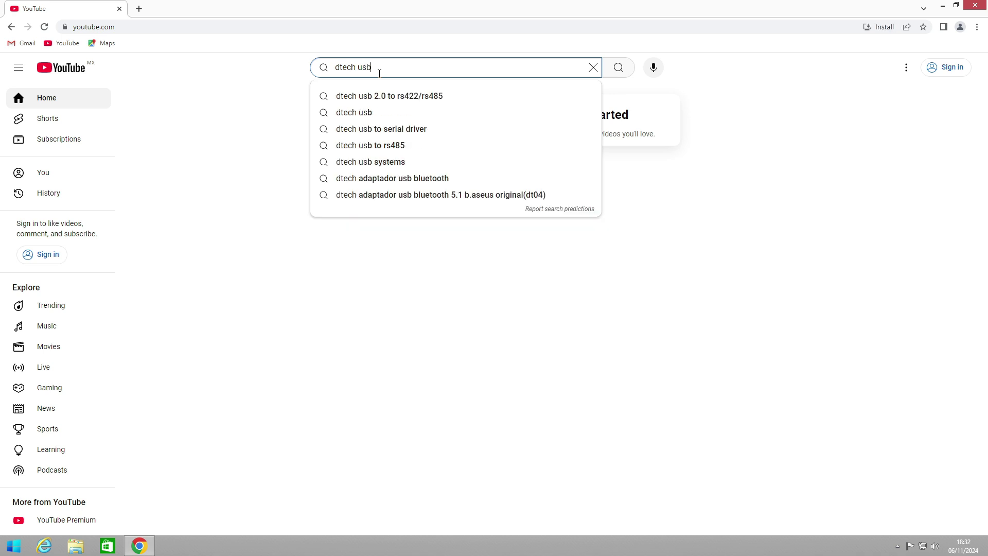
left_click(360, 112)
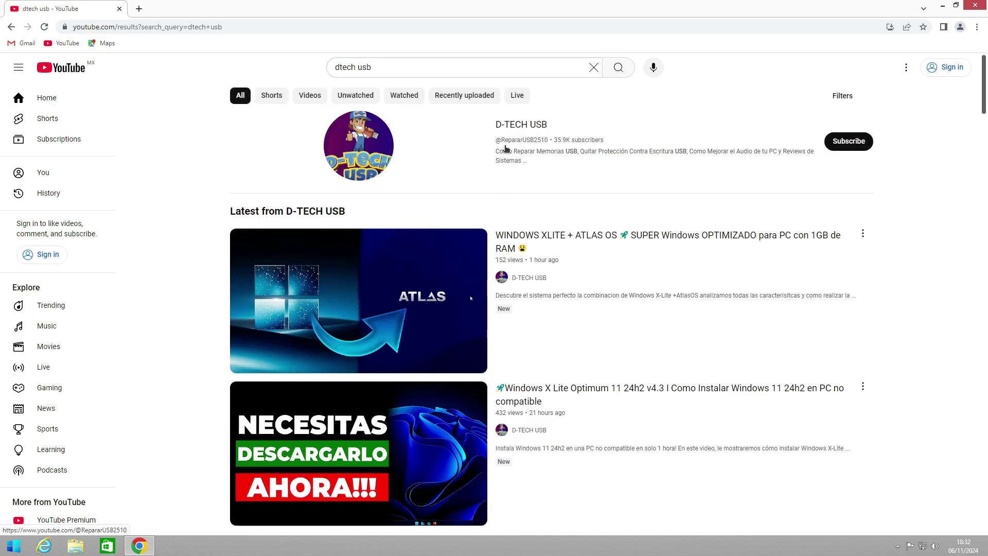
left_click(517, 131)
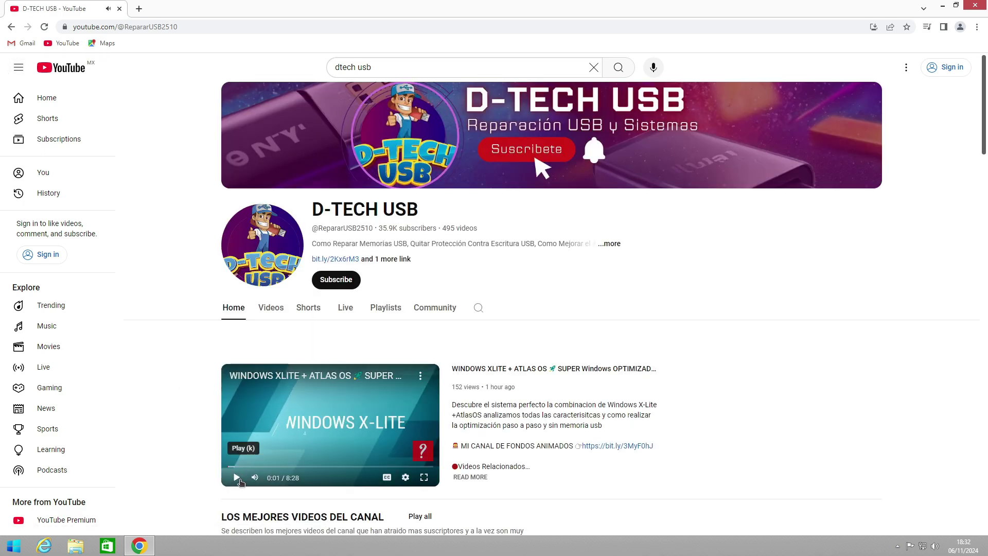
scroll(652, 441, "down", 20)
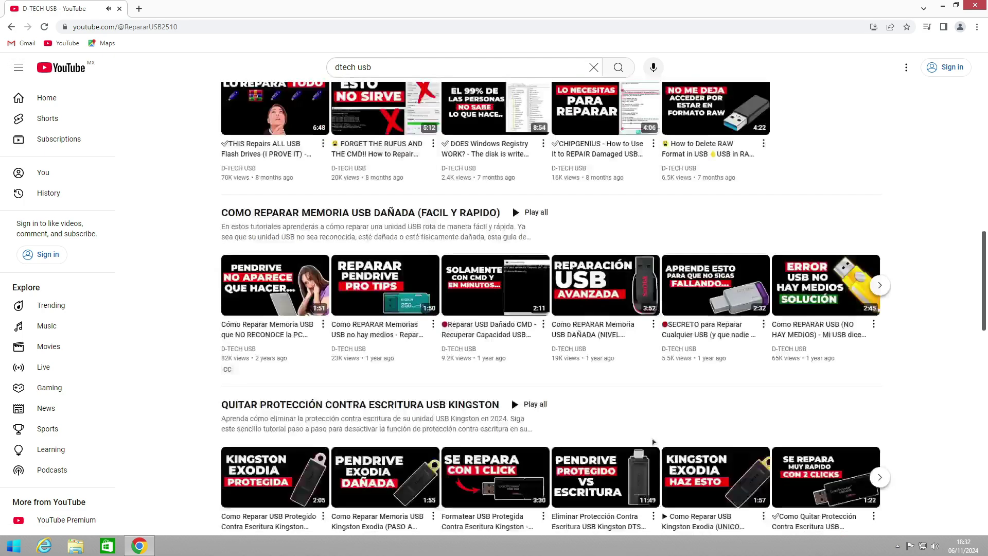
scroll(652, 441, "down", 6)
scroll(652, 441, "up", 20)
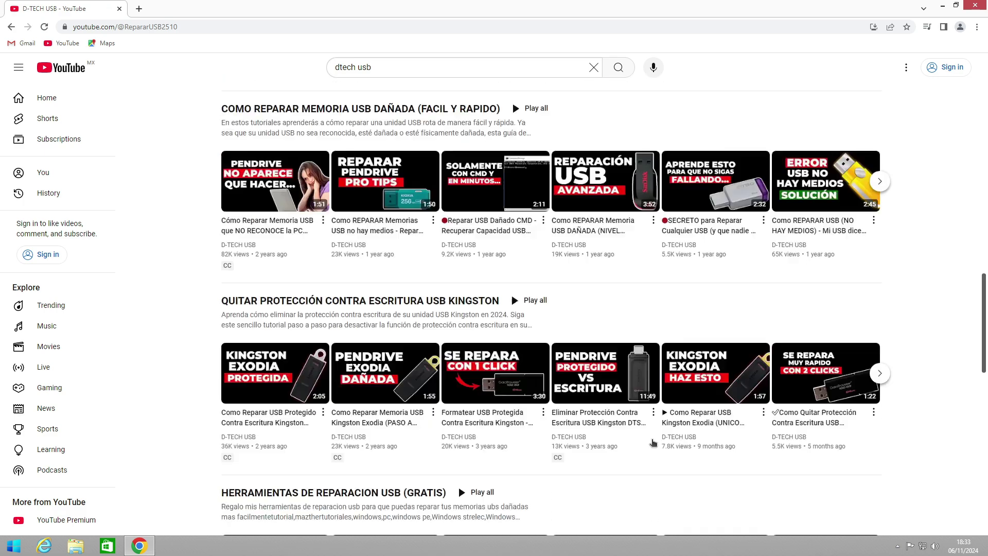
scroll(651, 442, "up", 15)
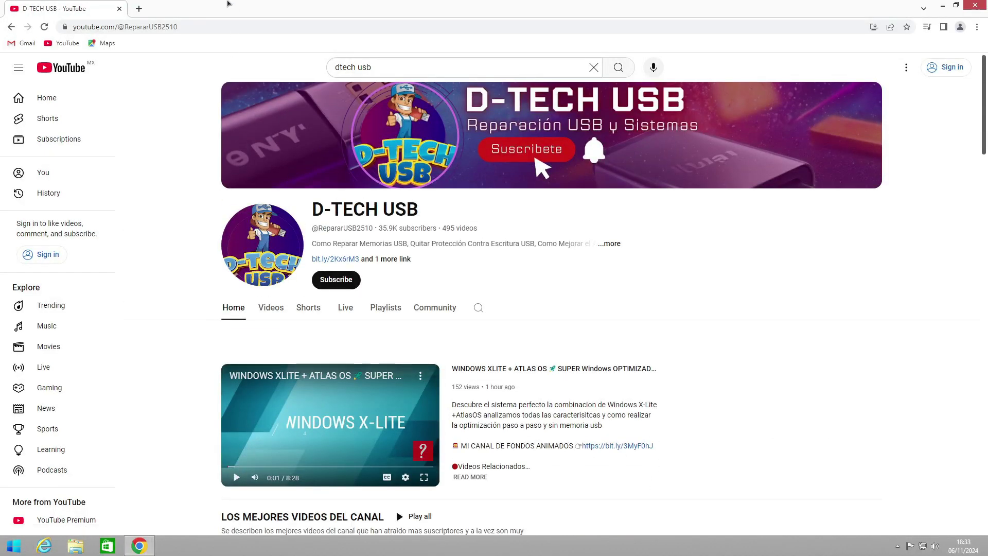
Step: Search Google for "pexels" in a new tab, open the Pexels site and browse its free stock photos
left_click(139, 8)
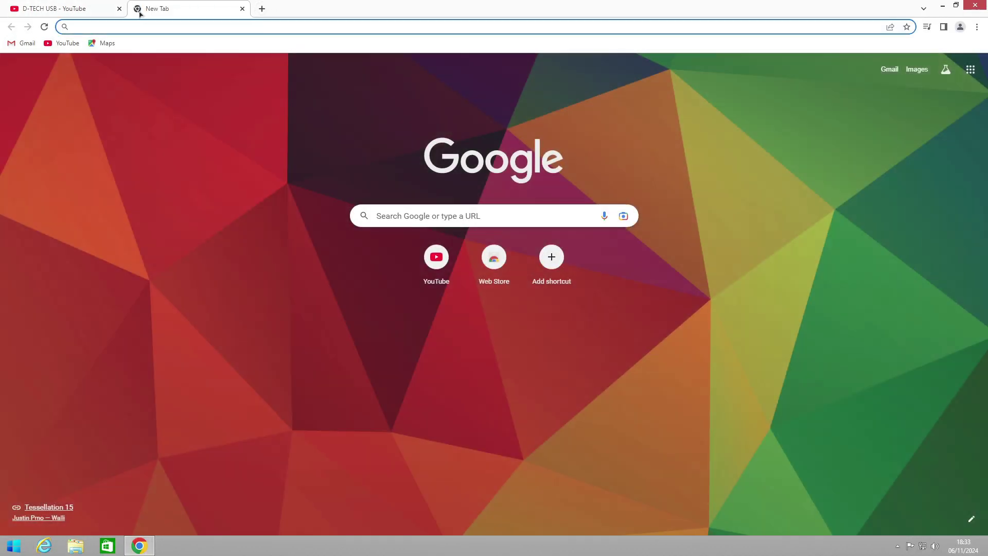
type("pexels")
key("Return")
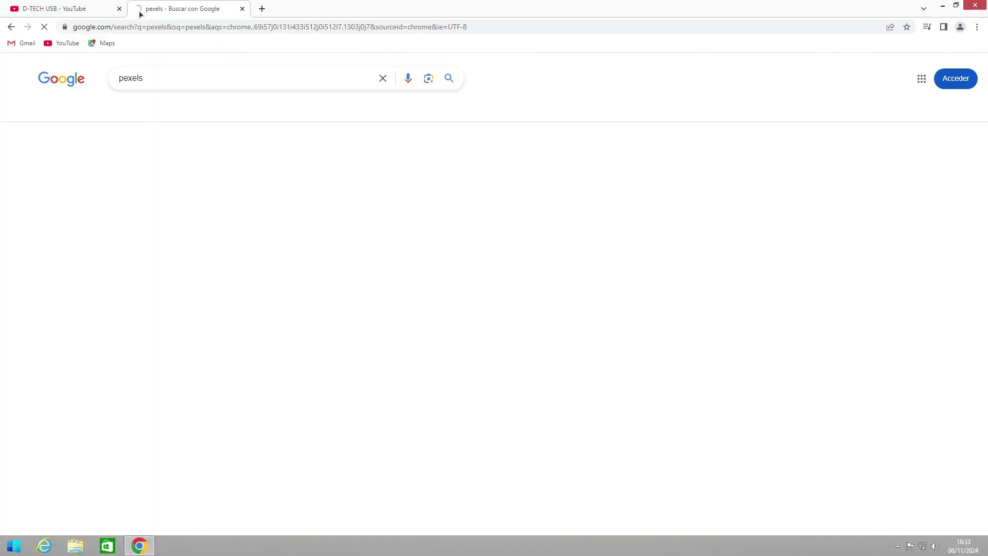
scroll(164, 213, "down", 5)
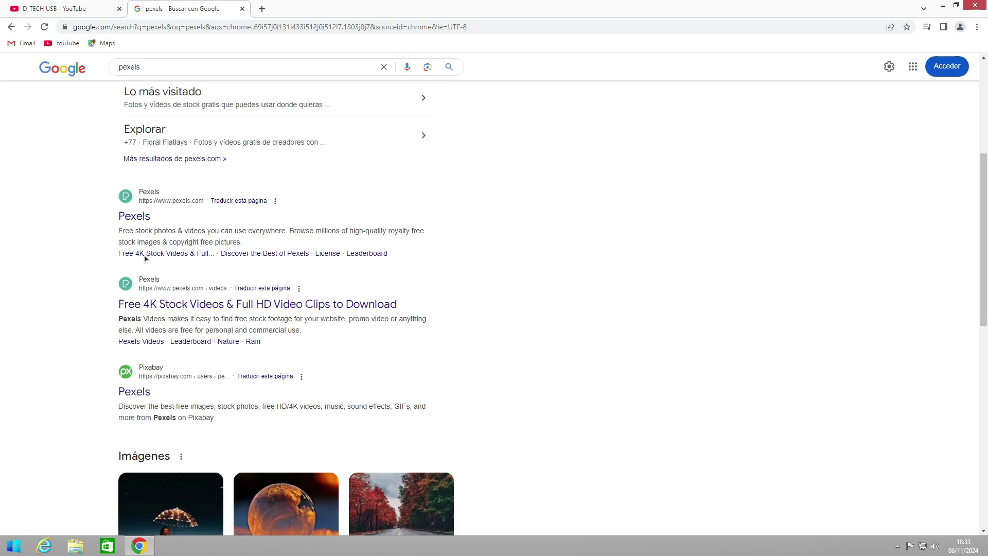
left_click(142, 215)
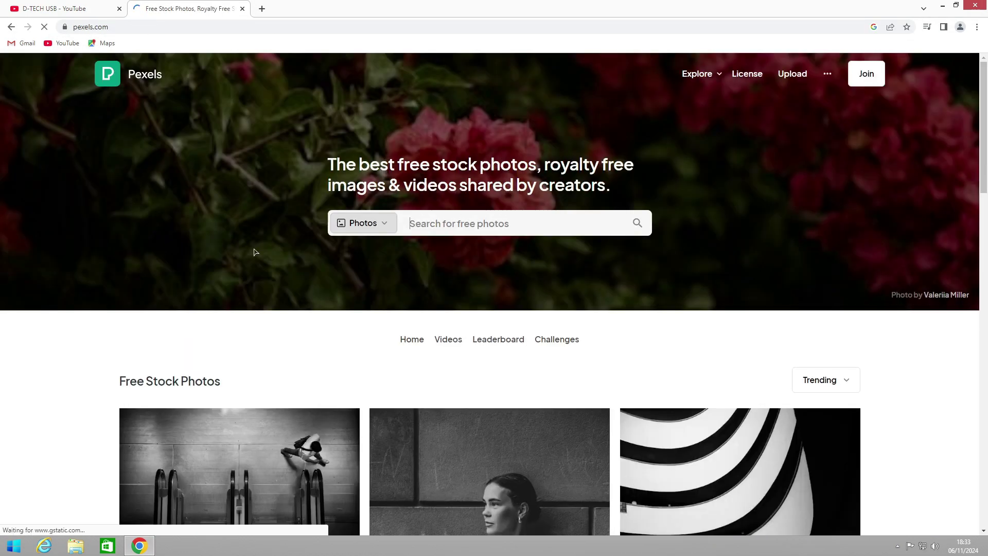
scroll(470, 268, "down", 20)
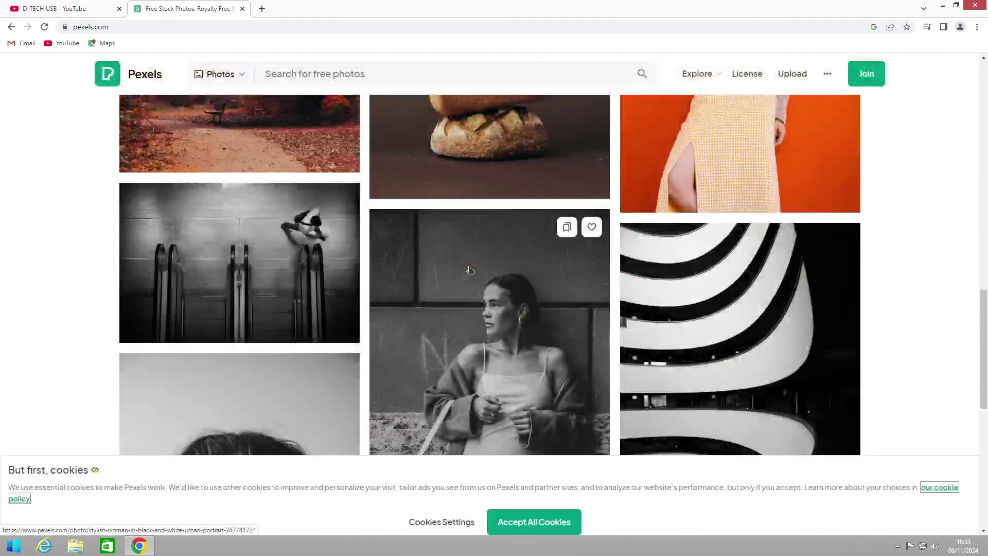
scroll(470, 268, "down", 5)
scroll(470, 268, "up", 15)
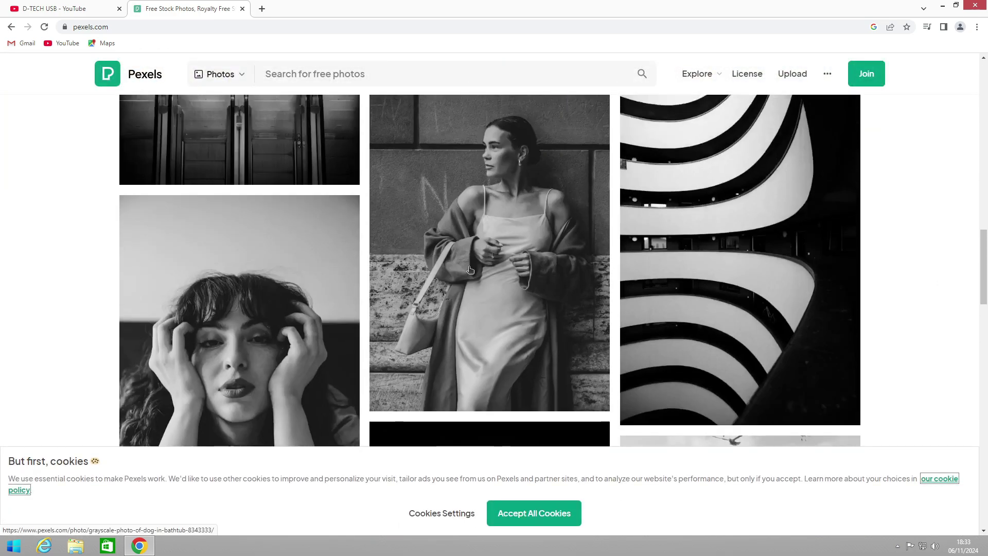
scroll(470, 268, "up", 8)
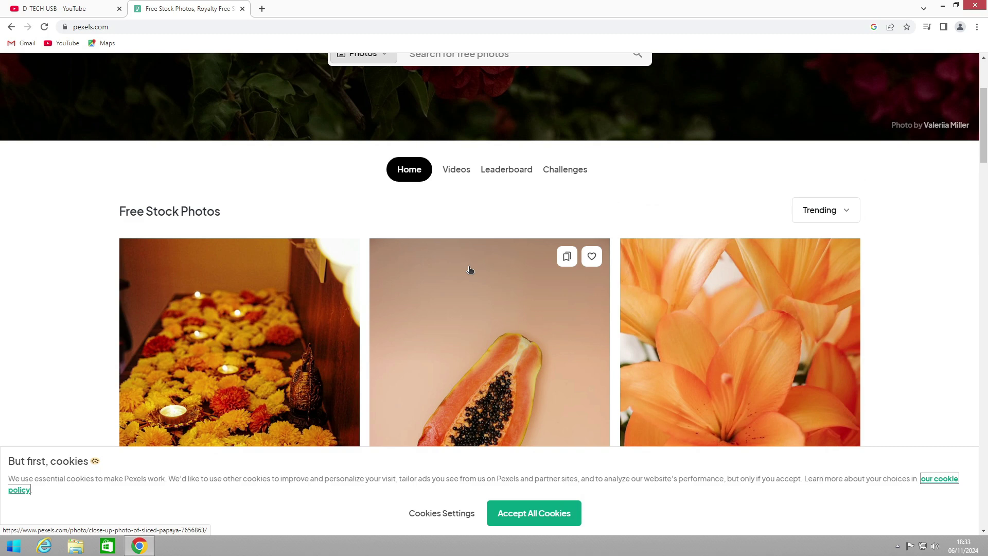
scroll(470, 268, "down", 3)
scroll(469, 269, "up", 4)
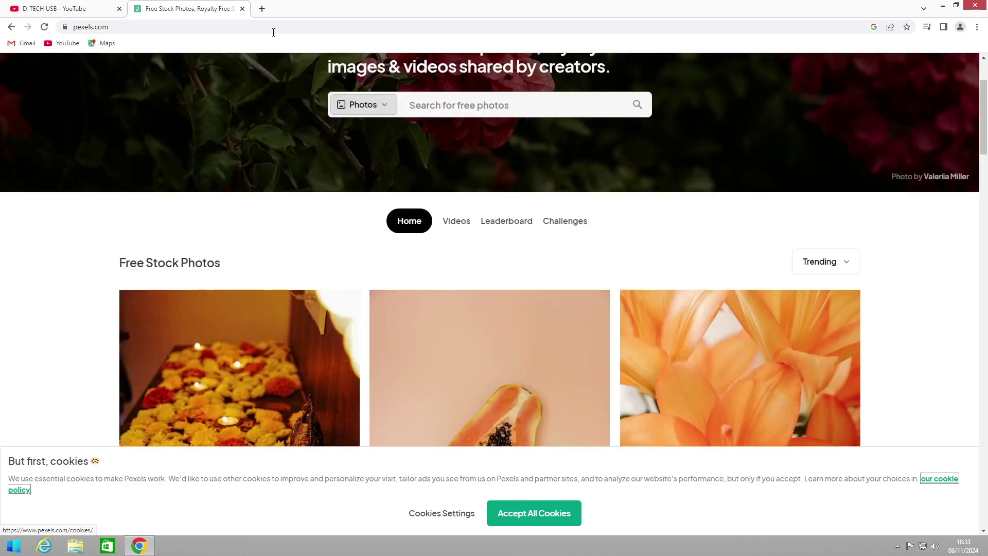
Step: Search Google for "audionautix" in another new tab, open audionautix.com and look through its free music page
left_click(263, 14)
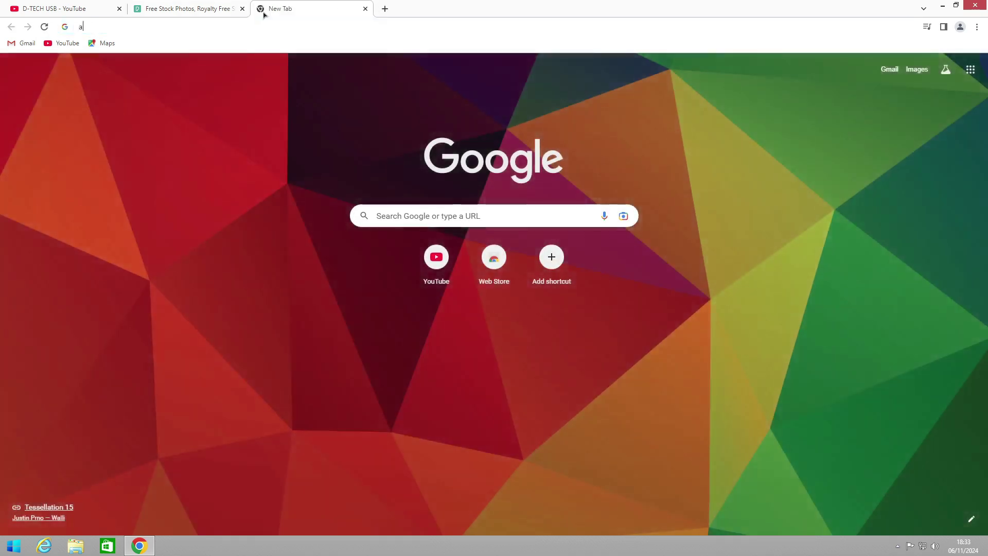
type("audionautix")
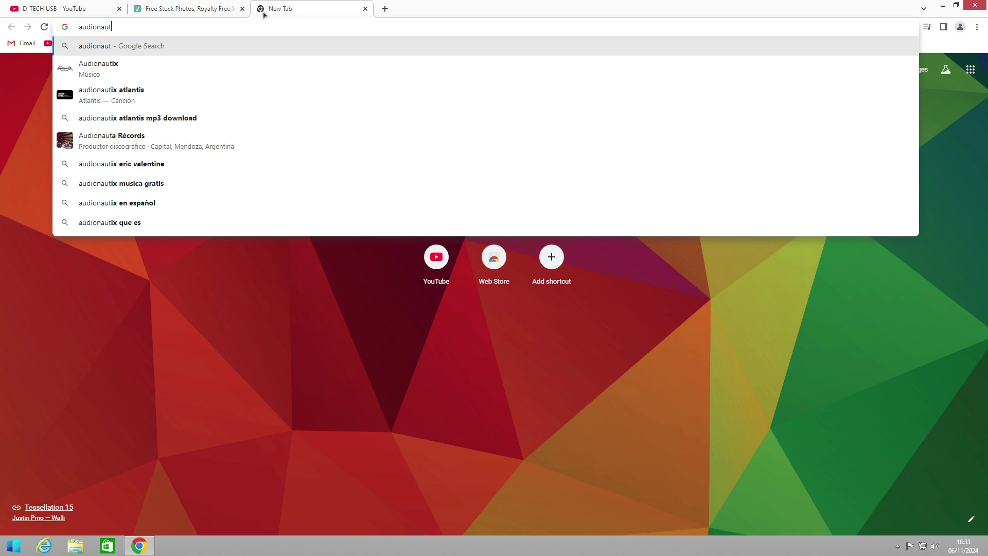
left_click(100, 69)
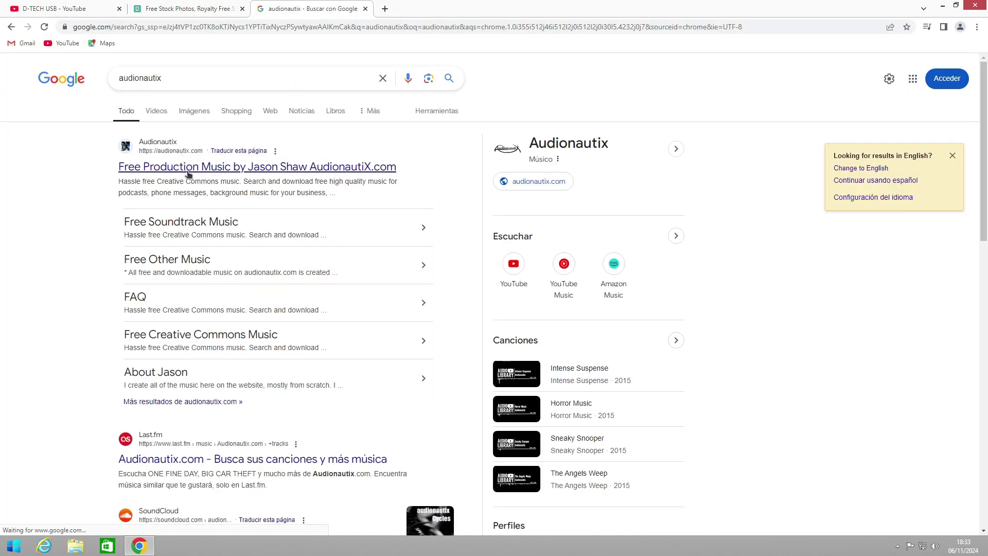
left_click(188, 174)
scroll(623, 242, "down", 15)
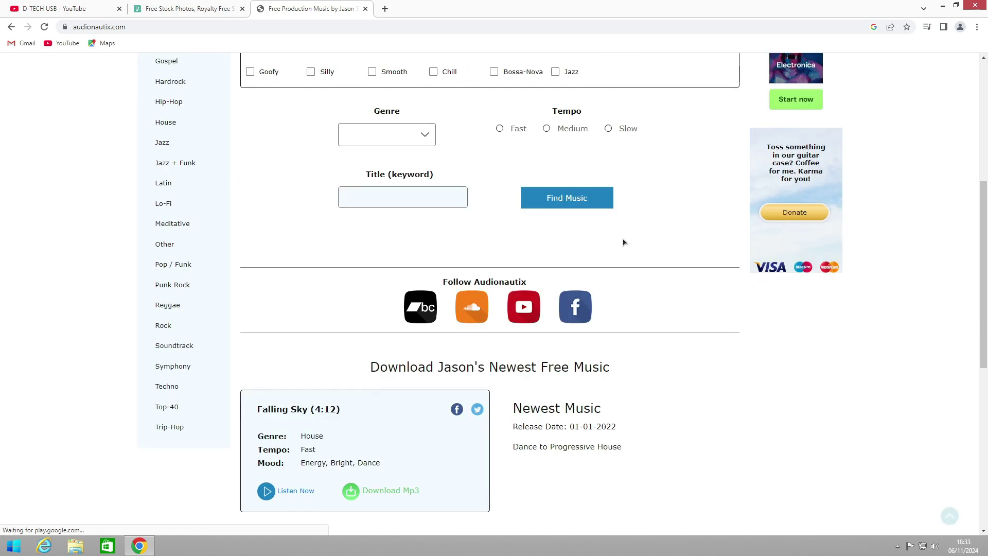
scroll(623, 242, "up", 7)
scroll(624, 242, "up", 8)
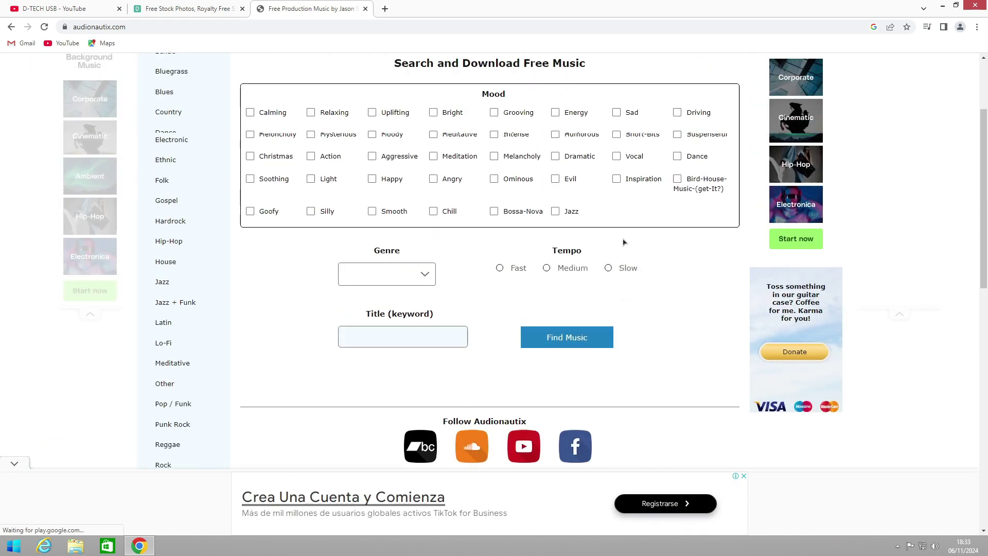
Step: Minimize Chrome, examine the running processes and the CPU and memory performance in Task Manager, and close it
left_click(943, 6)
right_click(641, 548)
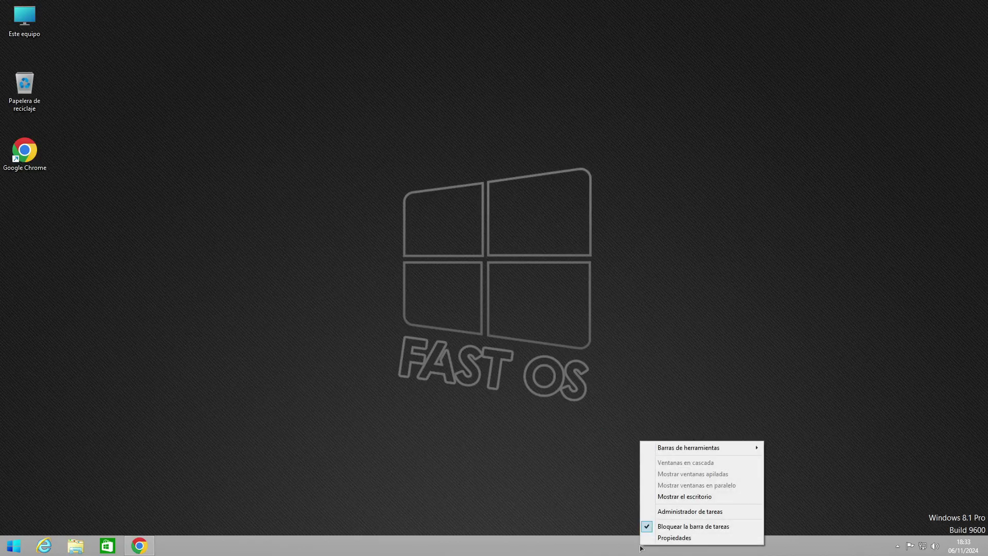
left_click(679, 512)
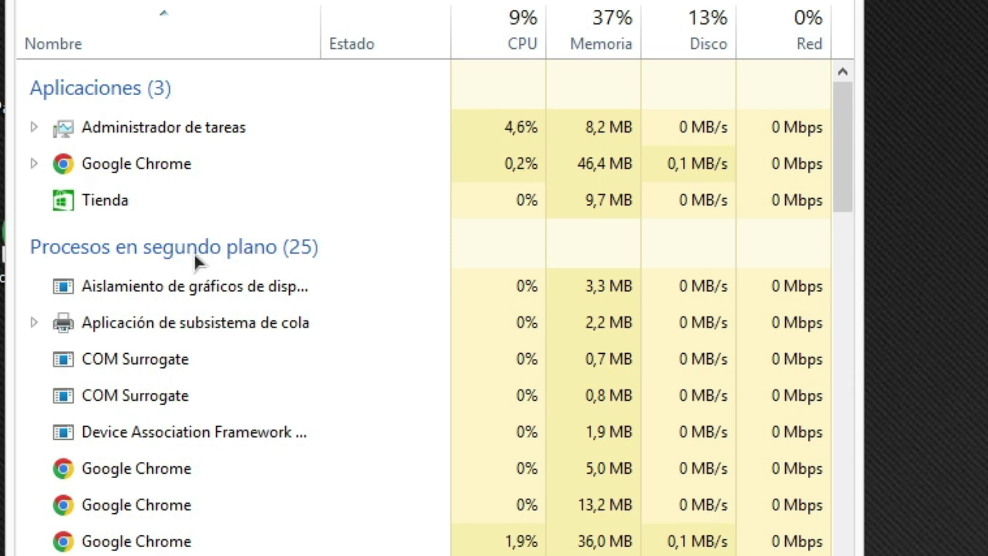
key("ctrl+Tab")
left_click(145, 79)
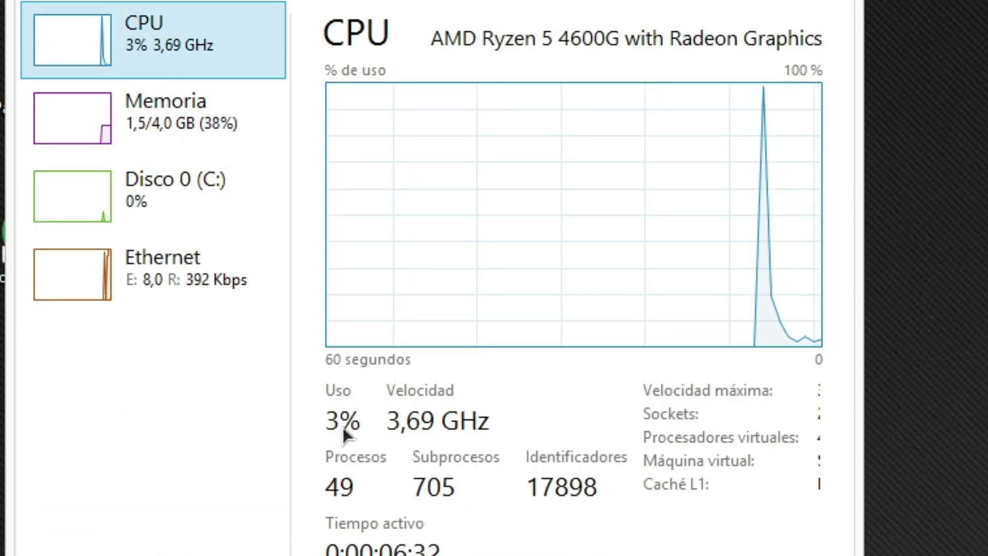
left_click(180, 152)
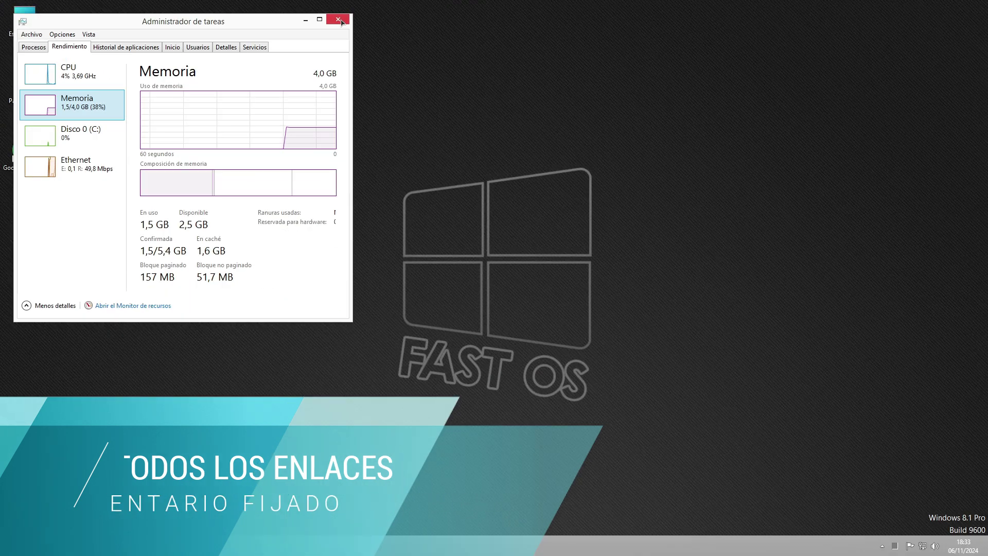
left_click(347, 14)
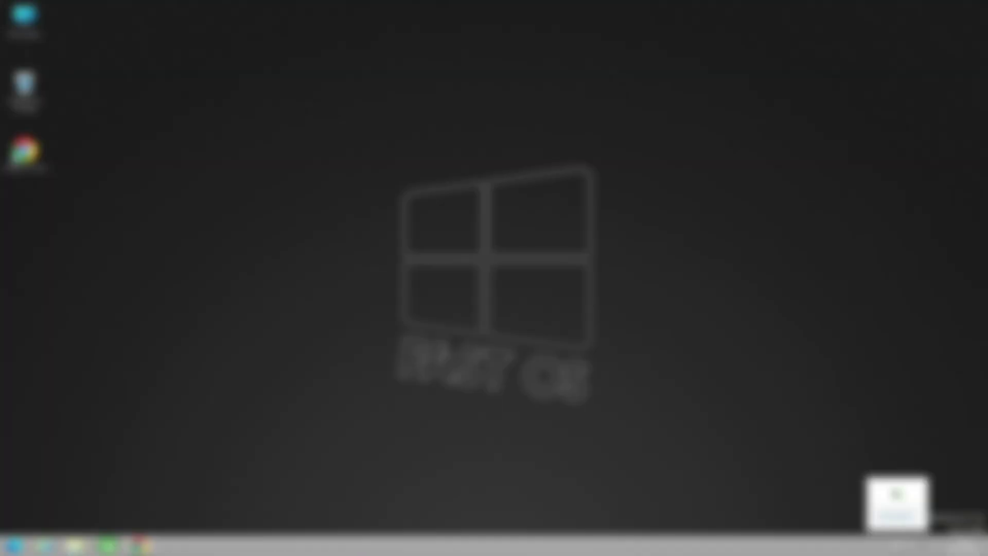